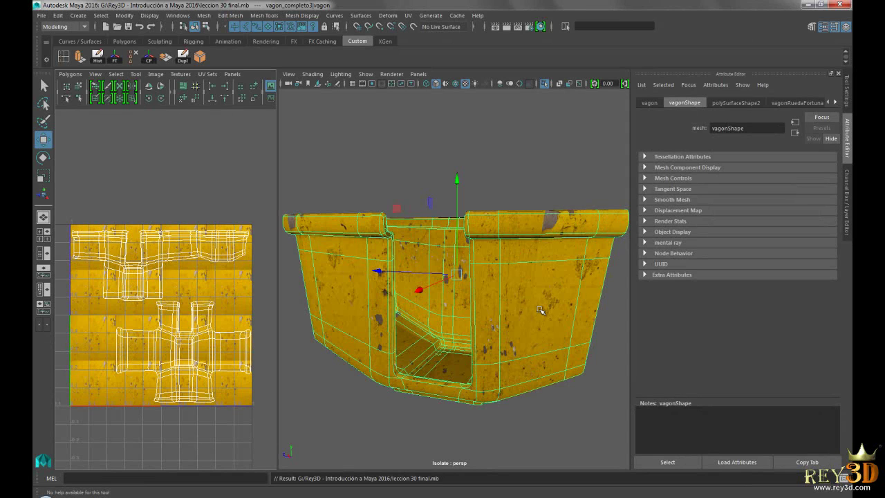
Step: Switch to Photoshop, fit the vagon uv map document in view, and open the image metal amarillo grande
key(alt+Tab)
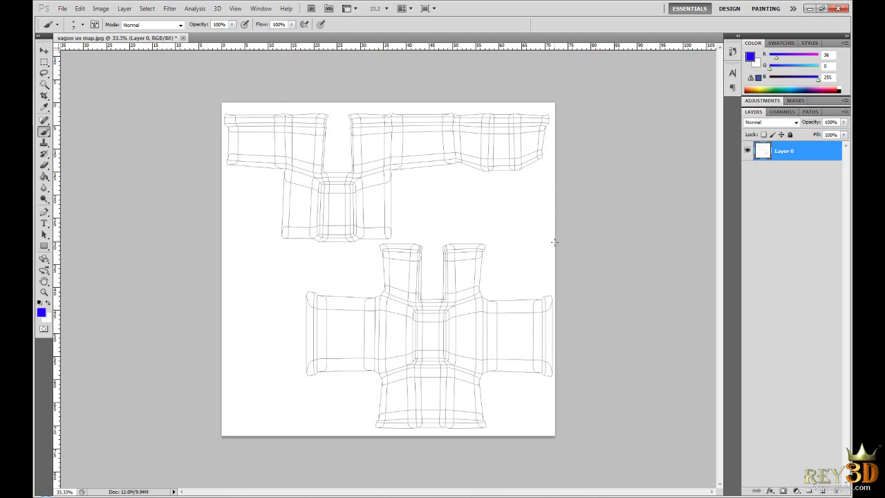
key(ctrl+0)
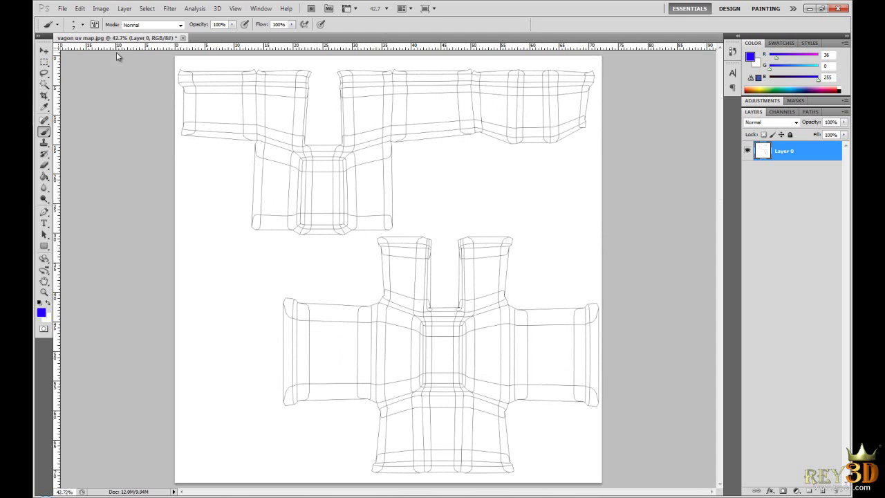
click(63, 9)
click(69, 28)
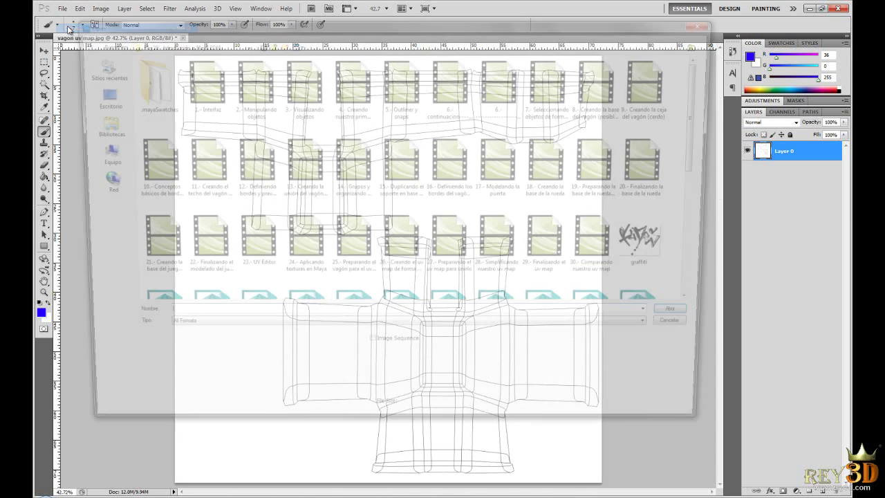
scroll(415, 180, down, 8)
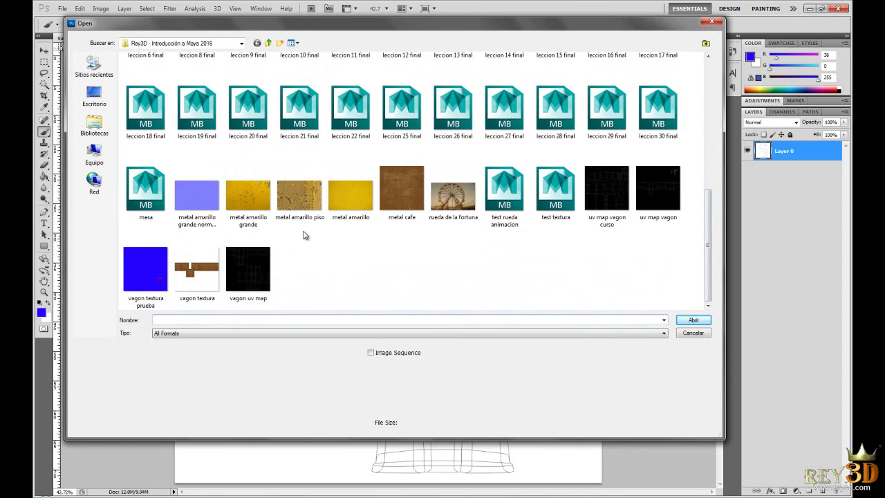
click(243, 195)
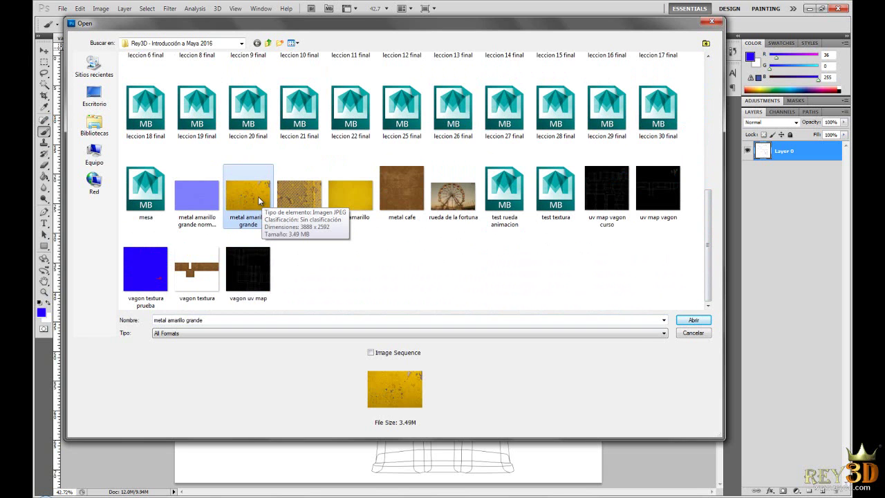
click(694, 320)
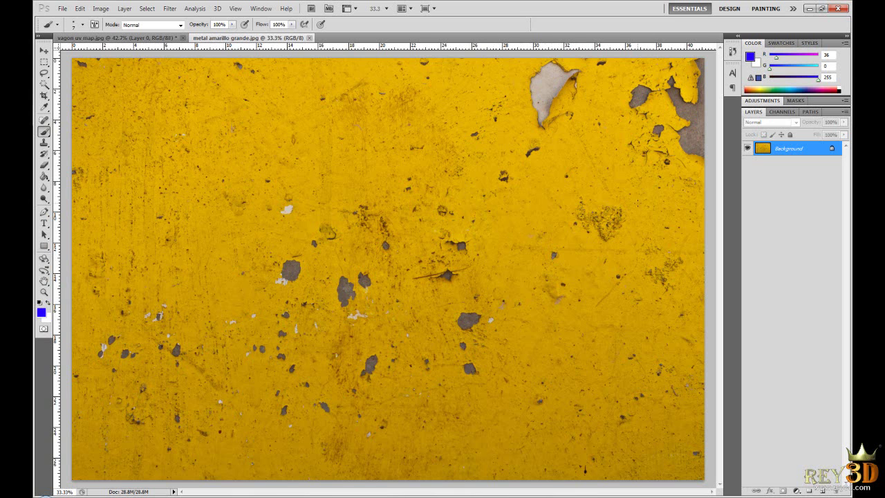
Step: Copy the entire yellow metal image and paste it into the vagon uv map document
key(ctrl+a)
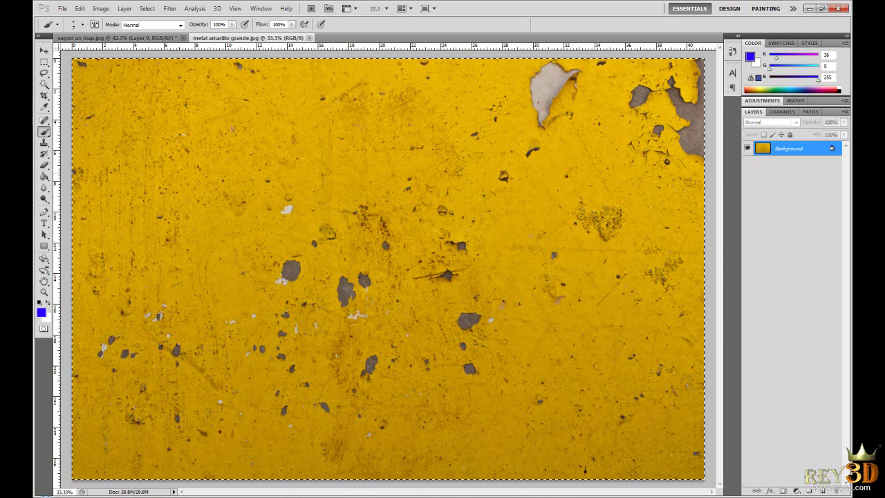
click(114, 38)
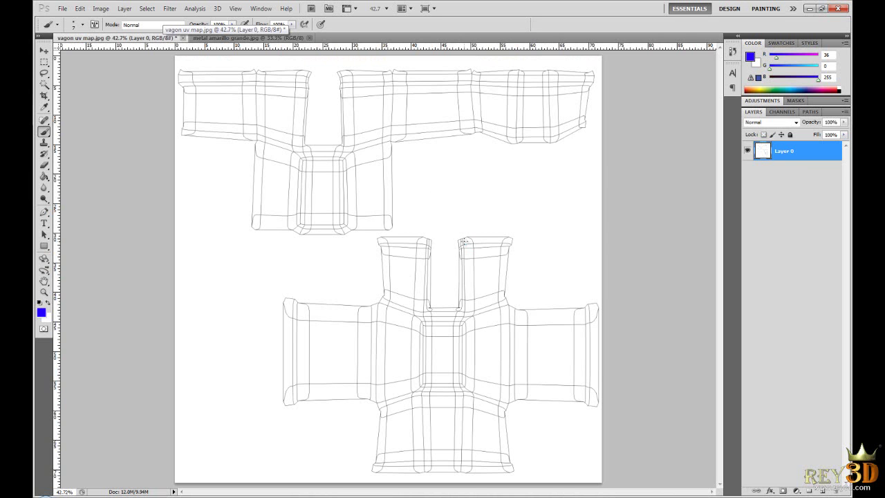
key(ctrl+v)
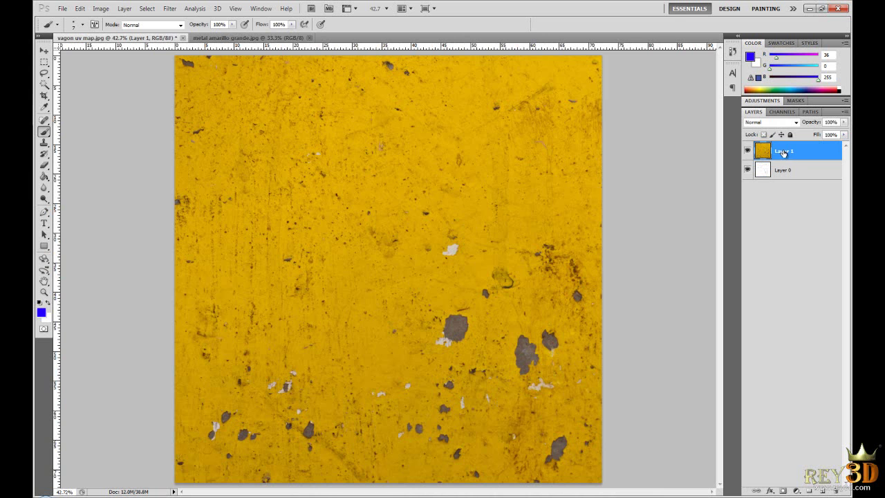
Step: Move the UV map's Layer 0 above the pasted yellow texture and set its blend mode to Multiply
click(747, 150)
click(748, 150)
click(747, 151)
click(747, 151)
click(748, 151)
click(747, 151)
drag(794, 170, 797, 147)
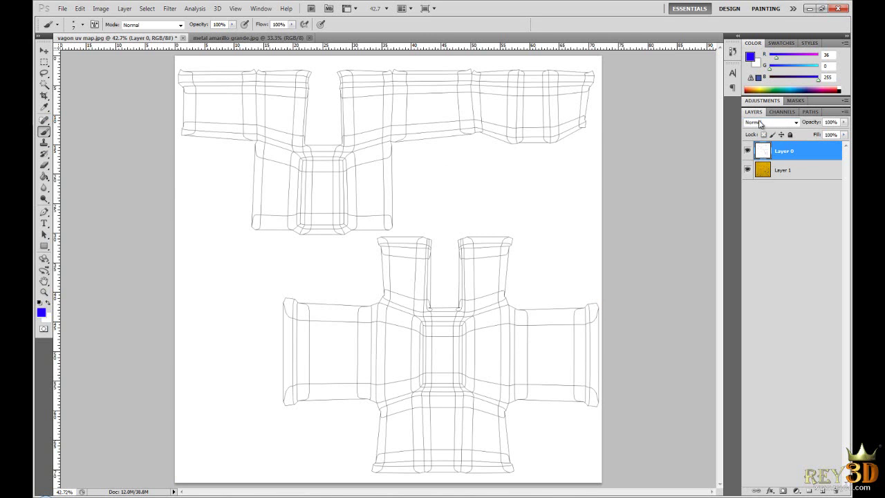
click(796, 123)
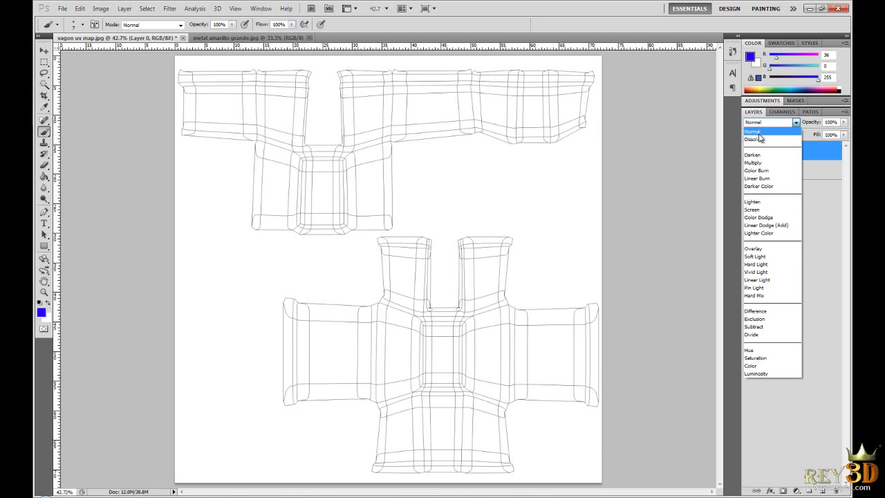
click(764, 163)
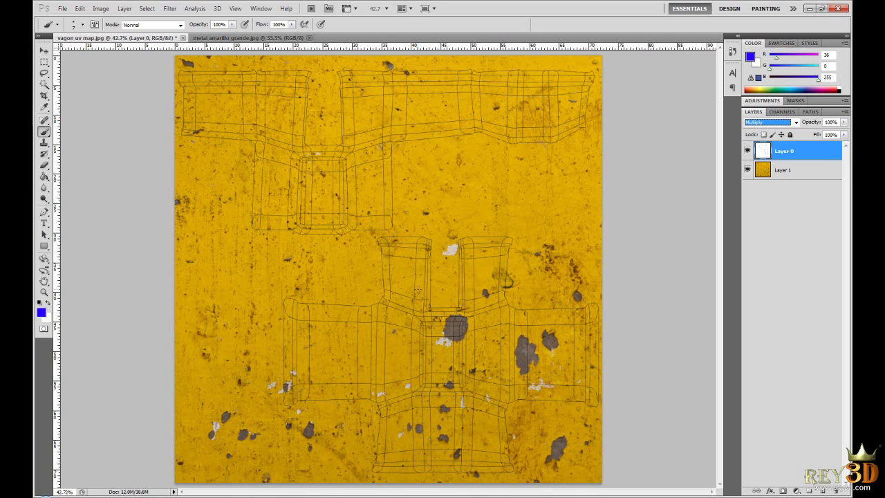
Step: Fully lock Layer 0 and rename it uv map
click(799, 177)
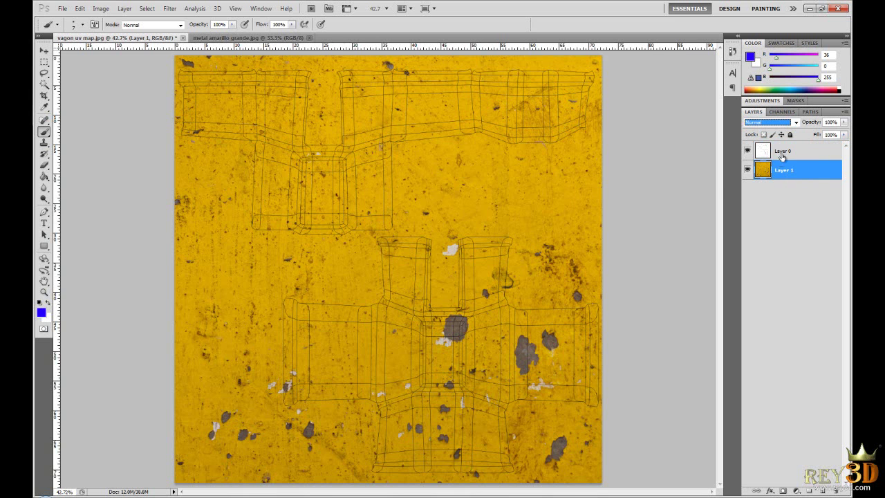
click(777, 153)
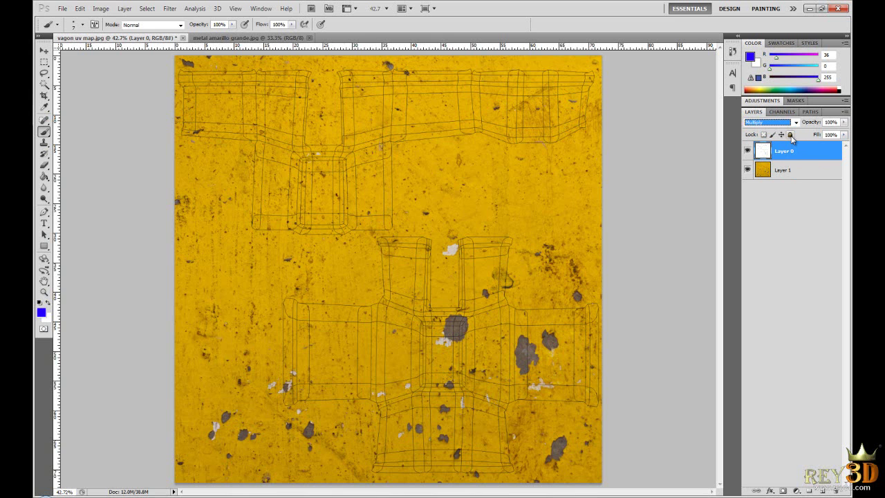
click(790, 135)
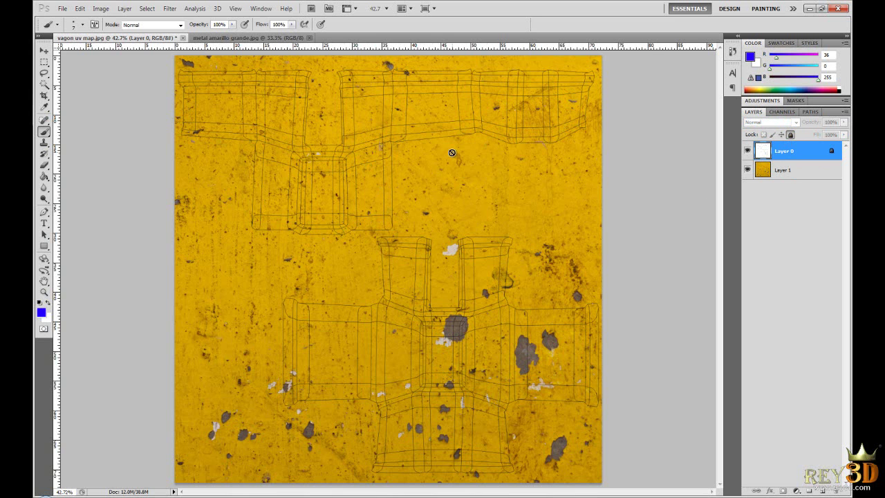
click(781, 173)
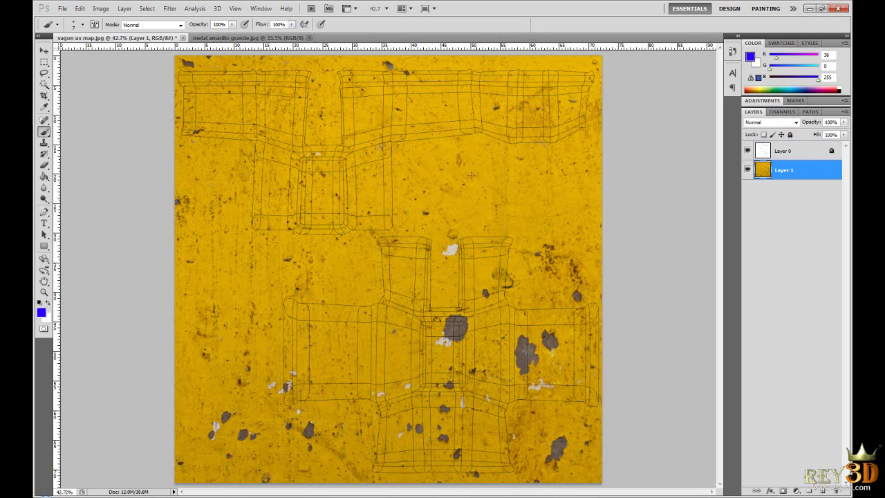
double_click(786, 151)
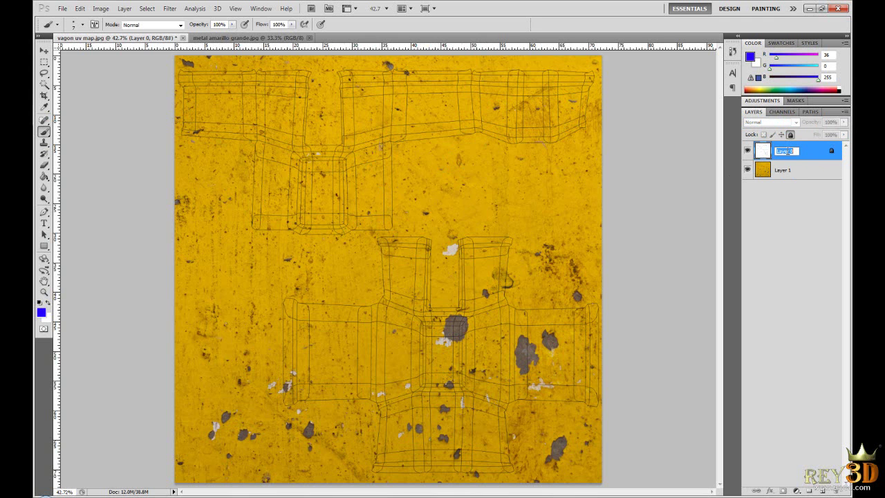
text(u)
key(Return)
click(777, 170)
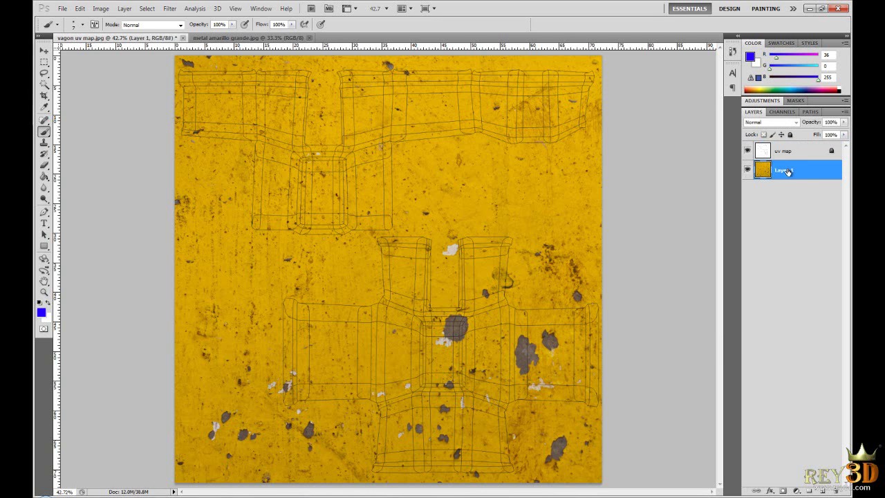
double_click(778, 170)
click(776, 166)
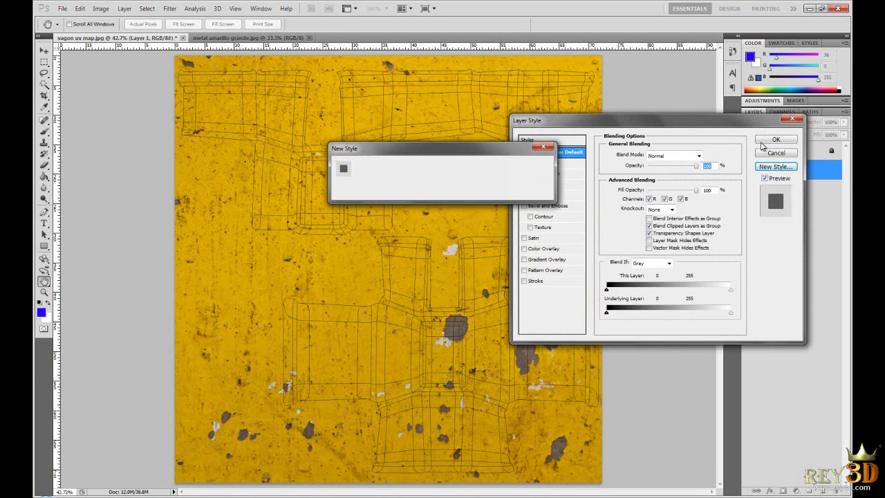
key(Escape)
click(792, 119)
Step: Rename the yellow metal layer as textura
double_click(786, 170)
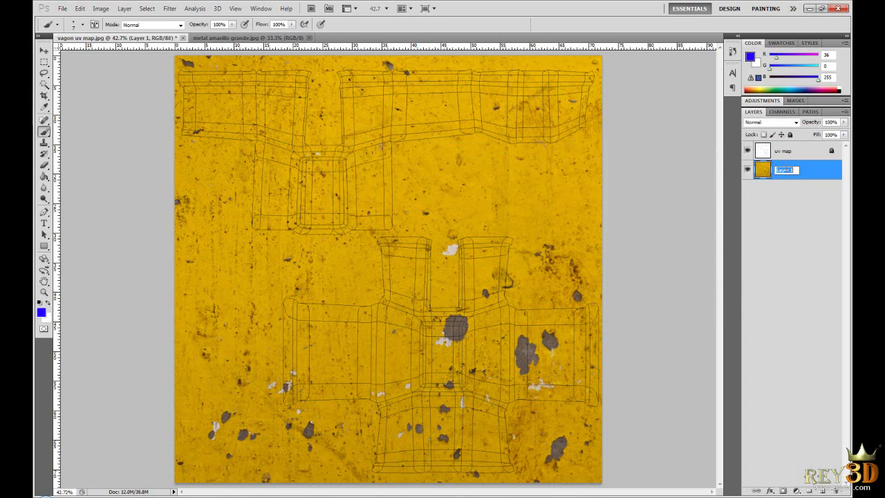
text(textura)
key(Return)
Step: Scale the textura layer down to about 20% and place it over the upper-right section of the UV map
click(44, 50)
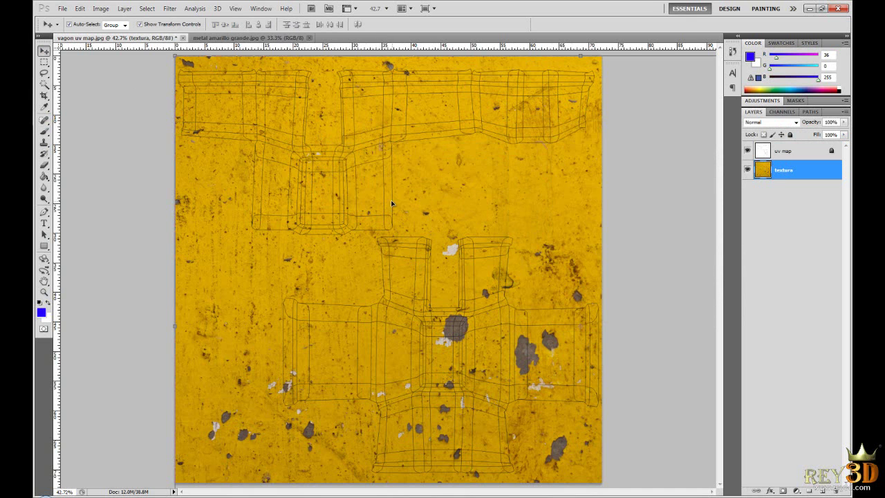
key(ctrl+t)
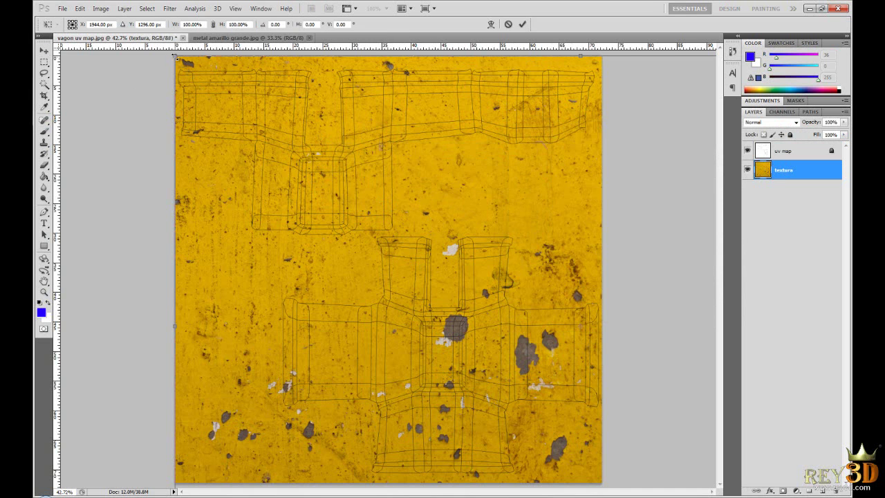
drag(181, 63, 383, 85)
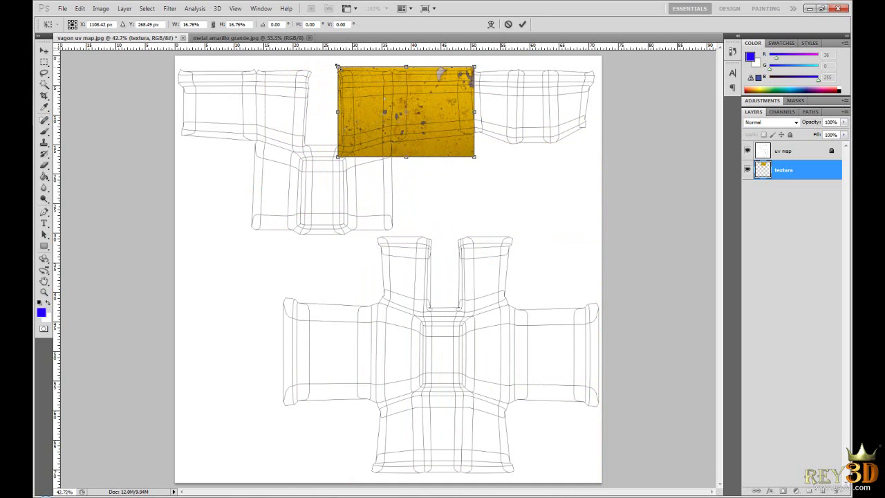
drag(339, 69, 324, 56)
drag(360, 92, 489, 96)
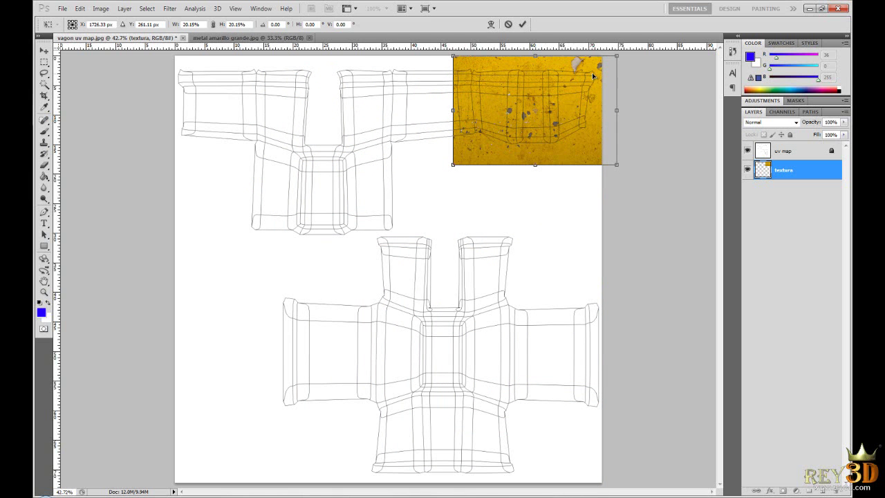
mouse_move(562, 100)
mouse_down()
mouse_move(510, 103)
mouse_move(540, 100)
mouse_move(546, 122)
mouse_move(525, 104)
mouse_move(561, 101)
mouse_move(524, 103)
mouse_move(561, 100)
mouse_up()
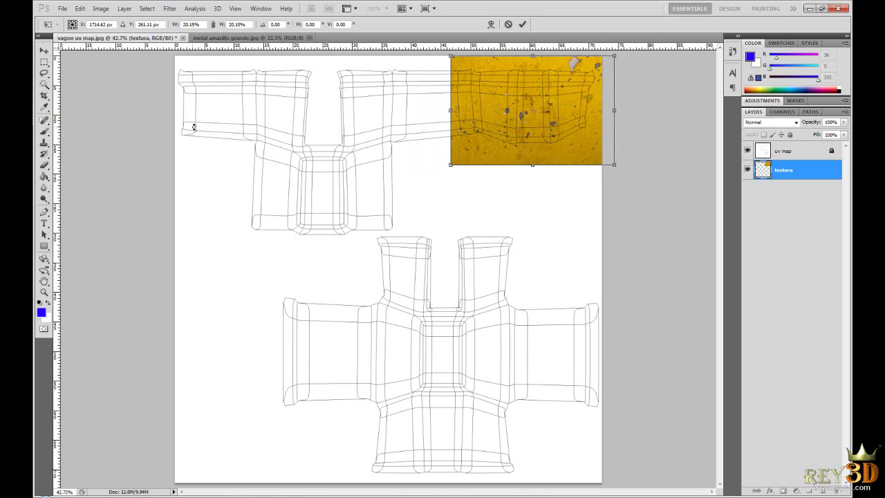
drag(518, 90, 525, 90)
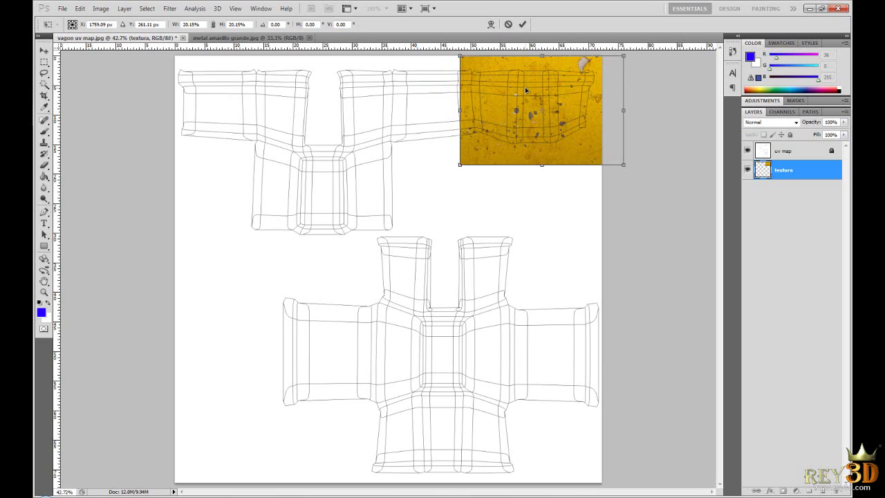
key(Return)
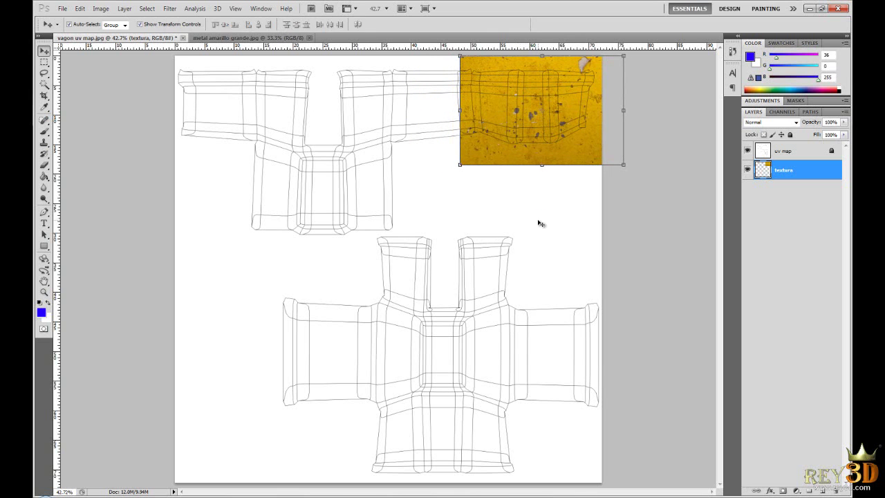
Step: Copy and paste the visible texture patch as a new layer and place it beside the first, over the adjoining upper UV section
scroll(527, 229, up, 3)
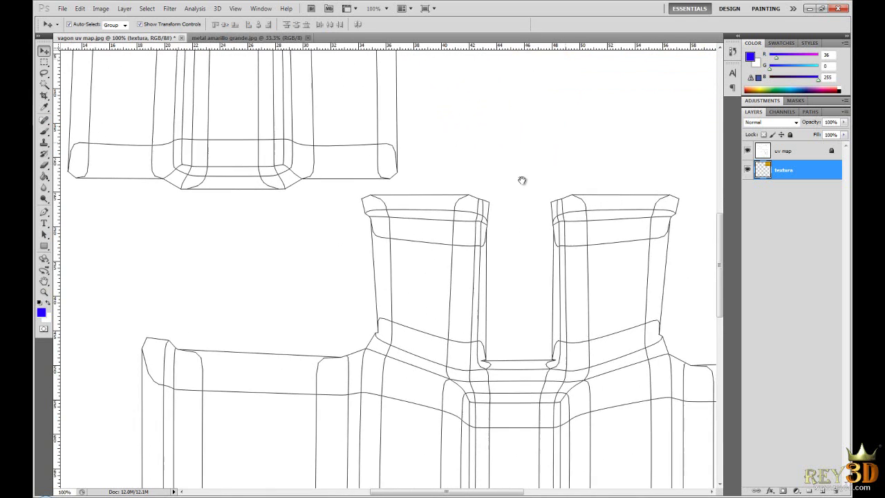
scroll(565, 128, up, 2)
drag(322, 232, 324, 251)
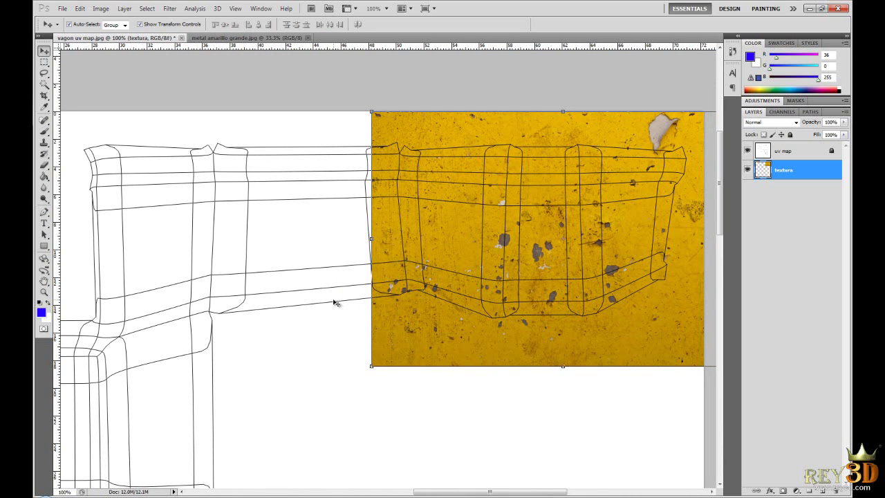
drag(327, 218, 261, 205)
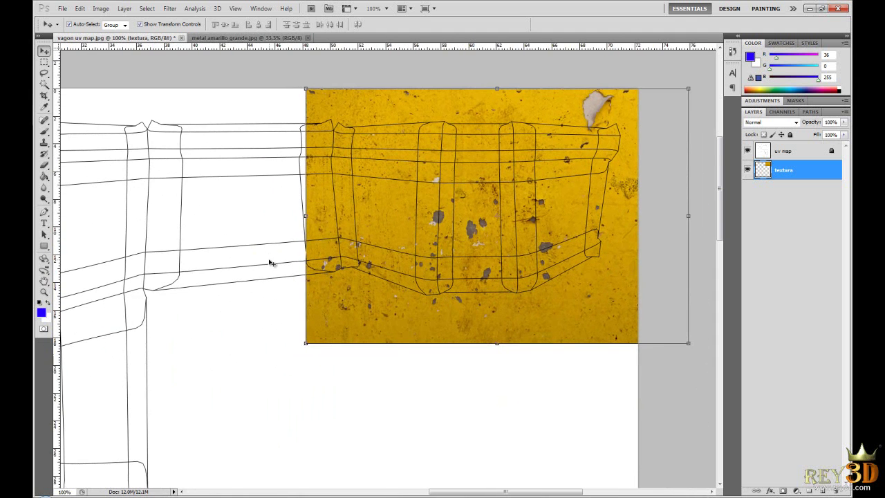
drag(248, 245, 295, 249)
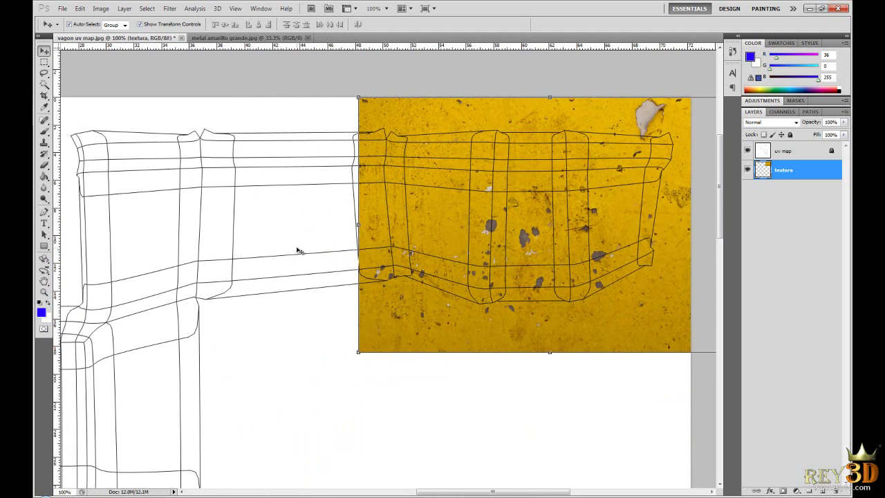
mouse_move(316, 226)
mouse_down()
mouse_move(213, 205)
mouse_move(349, 221)
mouse_move(399, 199)
mouse_move(325, 220)
mouse_move(324, 229)
mouse_up()
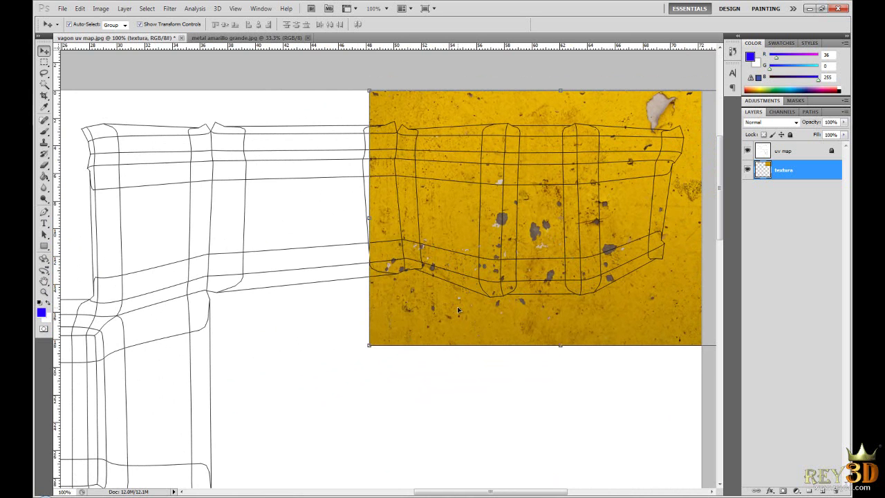
key(ctrl+a)
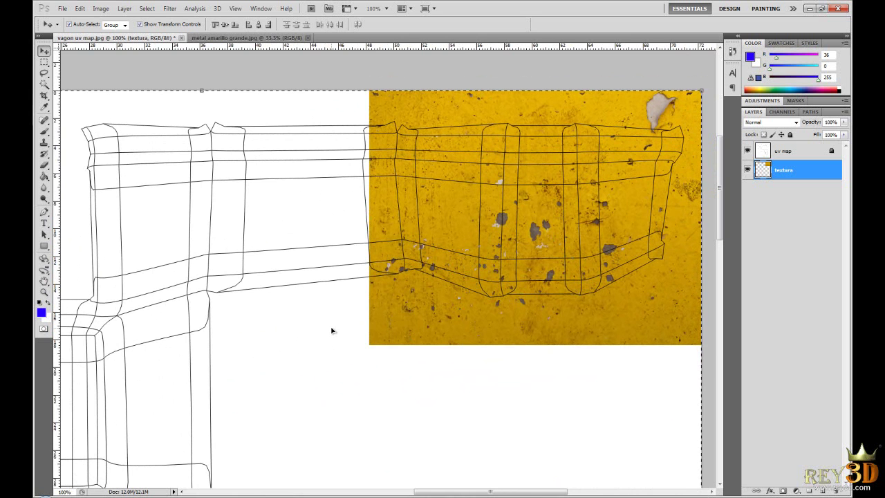
key(ctrl+v)
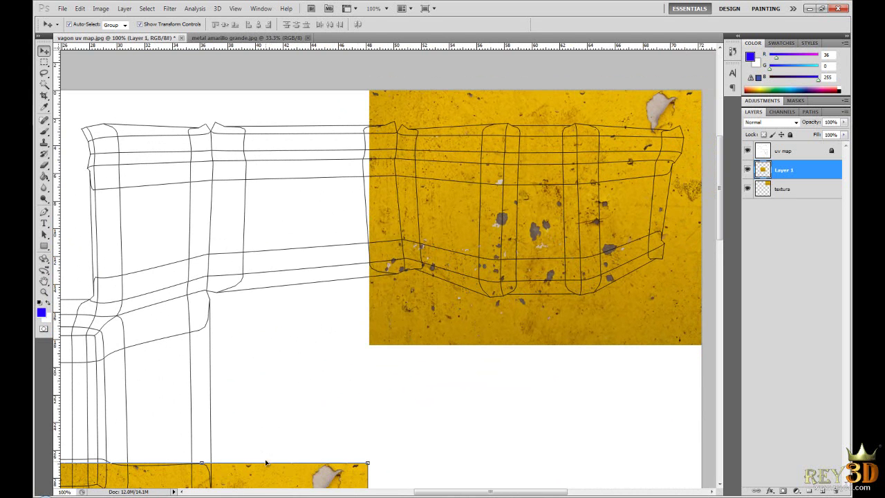
drag(269, 469, 308, 107)
drag(249, 249, 657, 257)
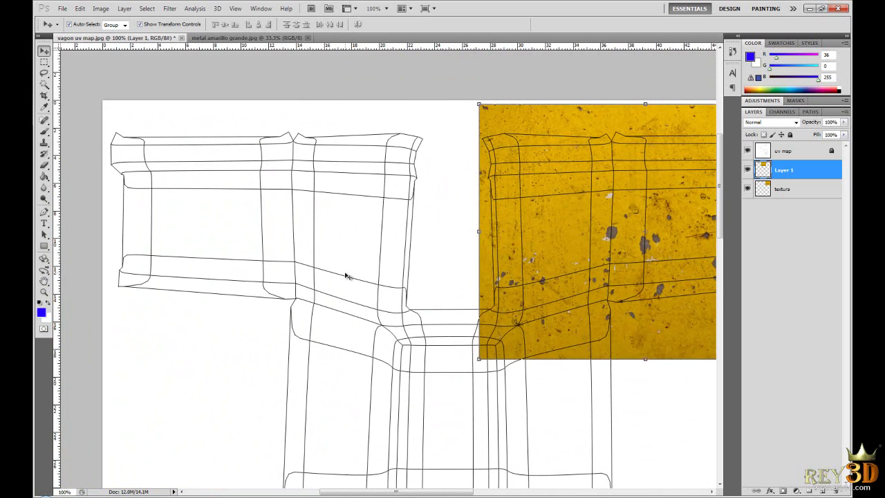
Step: Paste another copy of the texture patch as a new layer and place it over the UV map's upper-left section
key(ctrl+v)
drag(402, 234, 282, 178)
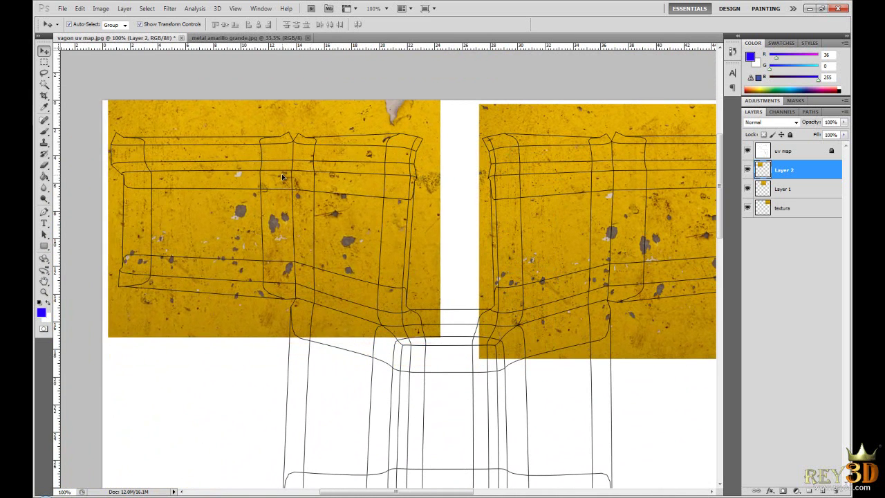
key(ctrl+t)
drag(518, 286, 413, 152)
Step: Paste a further texture copy over the central section below the upper-left patches and scale it to about 105%
key(ctrl+v)
drag(370, 232, 348, 177)
key(ctrl+t)
drag(497, 117, 508, 110)
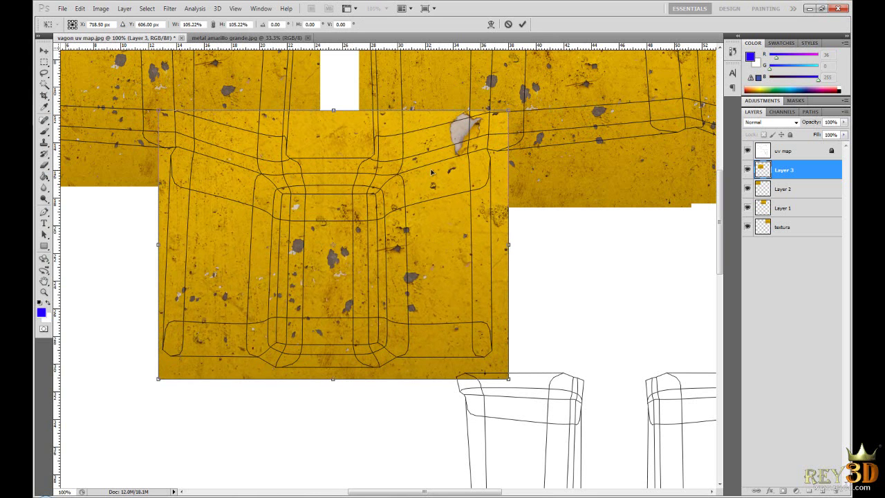
key(Return)
key(ctrl+minus)
key(ctrl+minus)
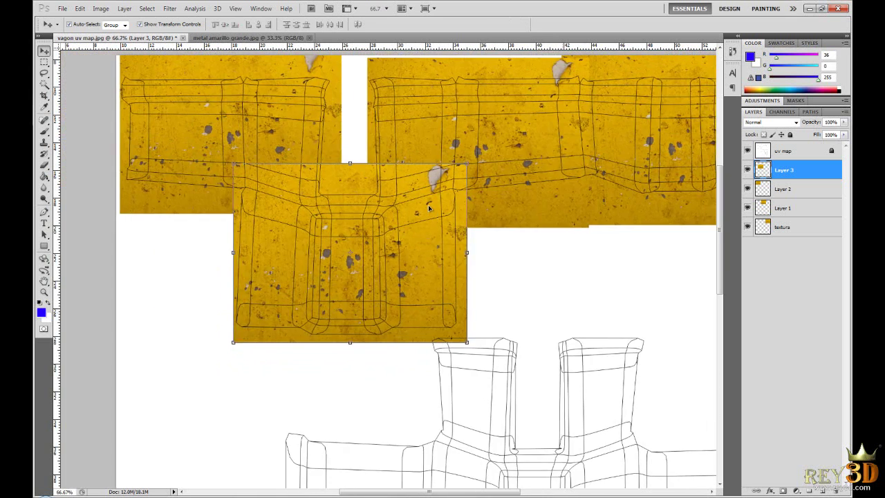
click(537, 273)
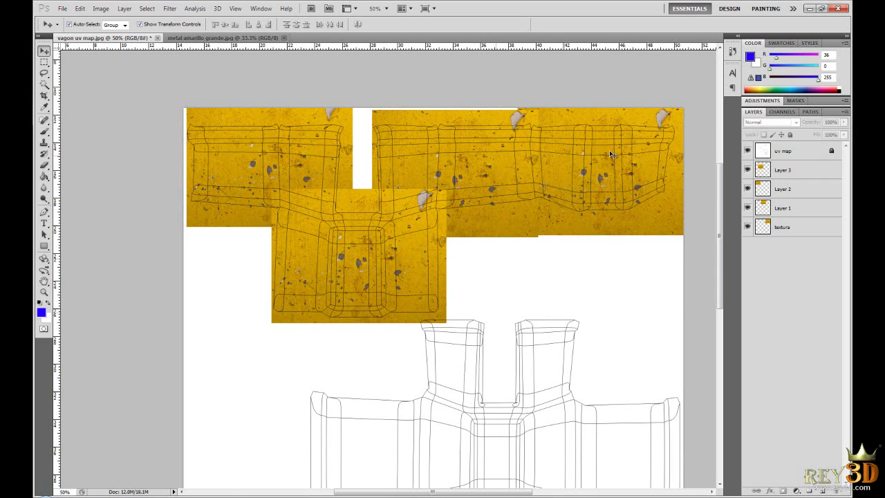
Step: Merge Layer 3, Layer 2, Layer 1 and textura into one layer and rename it textura vagon exterior
click(794, 169)
click(793, 189)
click(793, 208)
click(793, 227)
click(793, 173)
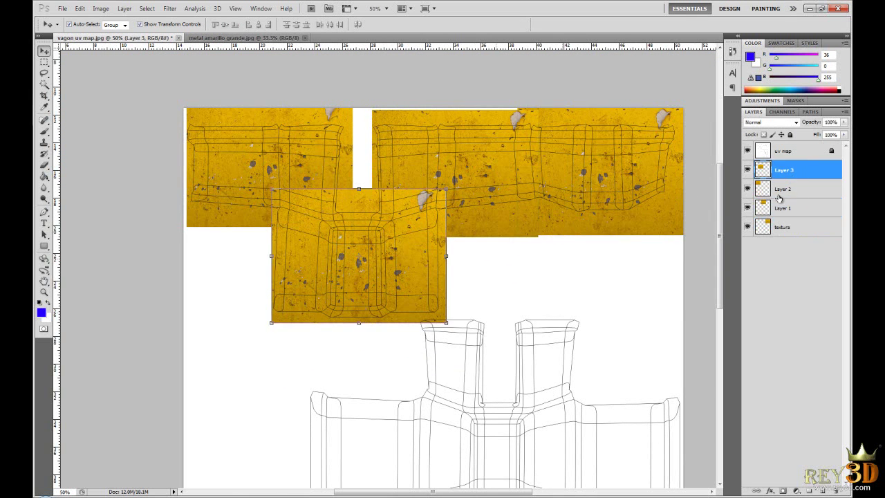
shift+click(801, 189)
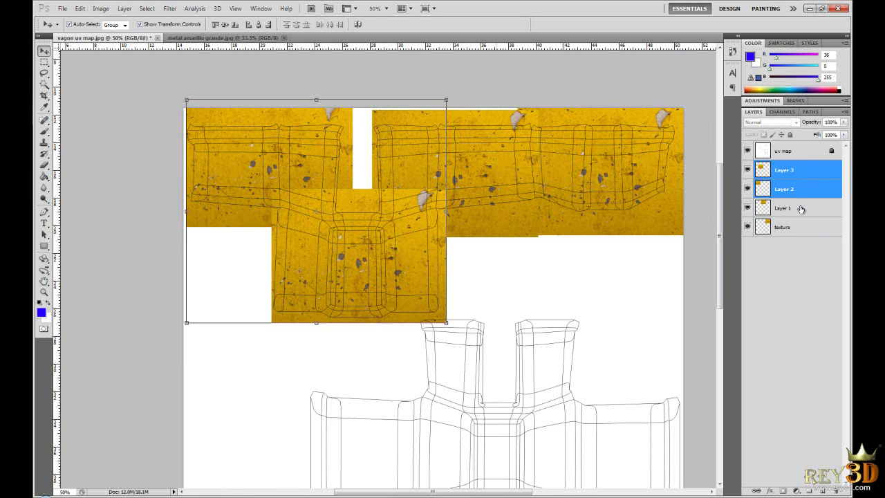
shift+click(810, 209)
shift+click(814, 227)
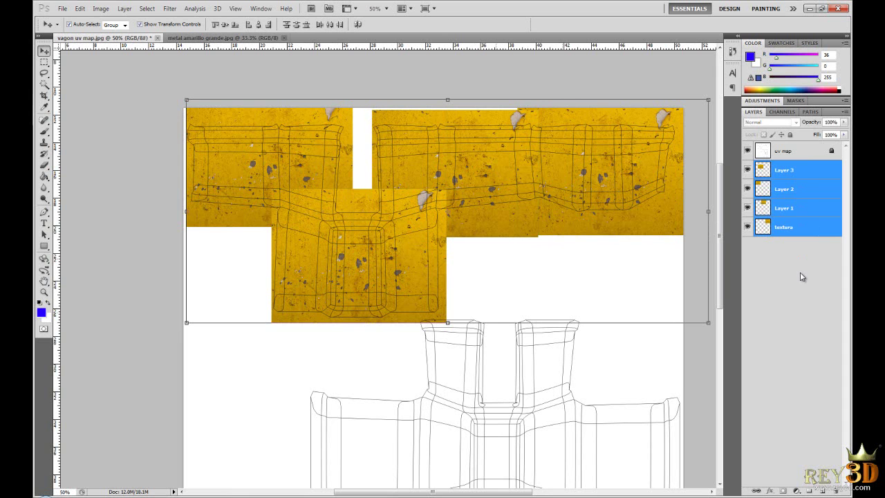
key(ctrl+e)
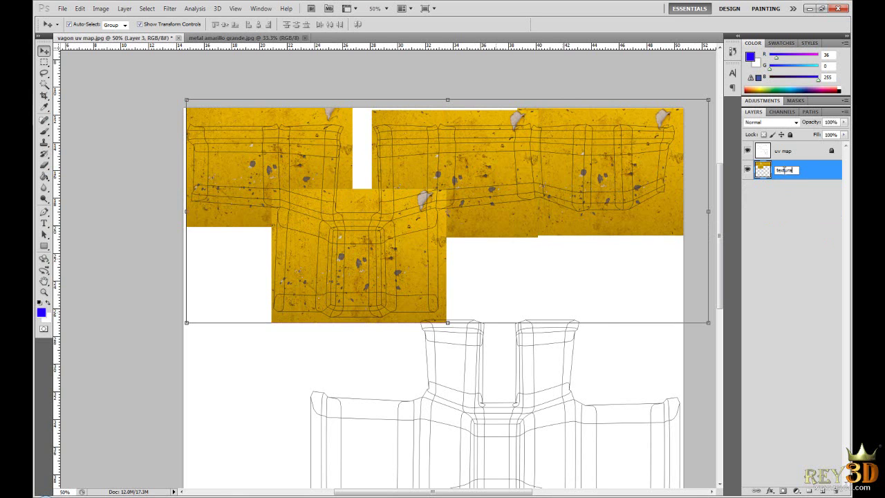
text(igor)
key(Return)
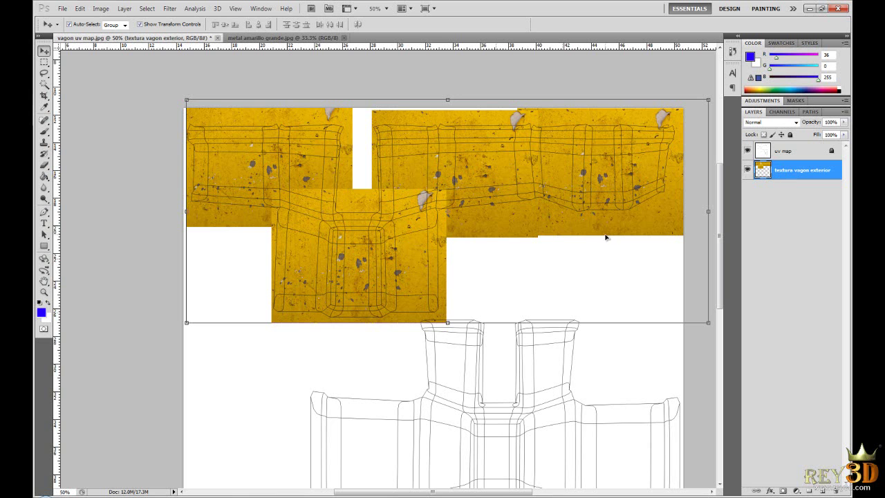
Step: Erase the excess texture outside the UV outline around the upper-right section and along the central section's right and lower edges
click(44, 164)
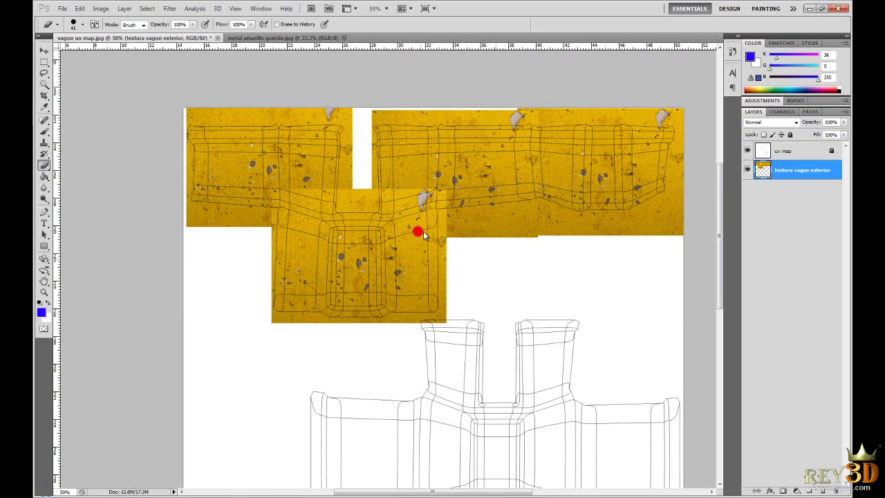
mouse_move(426, 235)
mouse_down()
mouse_move(501, 237)
mouse_move(422, 229)
mouse_up()
drag(527, 231, 528, 231)
mouse_move(528, 231)
mouse_down()
mouse_move(615, 233)
mouse_move(669, 213)
mouse_move(657, 230)
mouse_move(684, 214)
mouse_move(685, 226)
mouse_move(676, 208)
mouse_move(679, 104)
mouse_up()
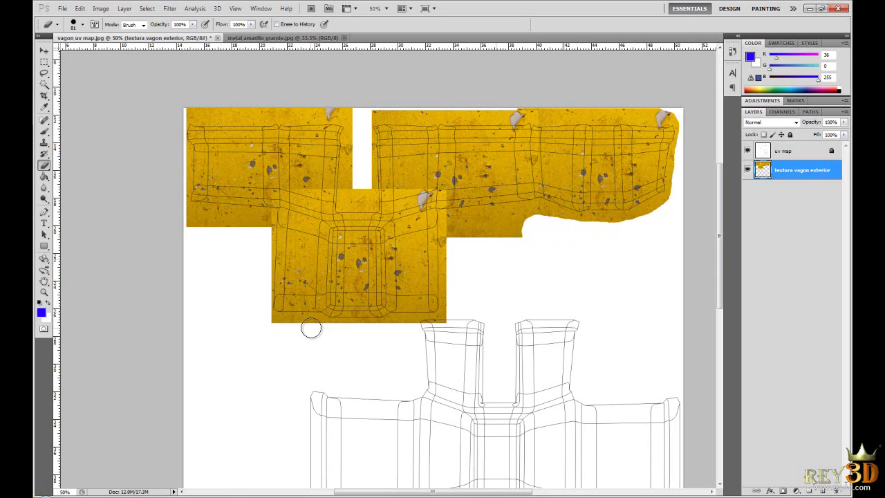
mouse_move(255, 316)
mouse_down()
mouse_move(289, 329)
mouse_move(442, 326)
mouse_move(454, 296)
mouse_move(455, 226)
mouse_move(524, 217)
mouse_move(533, 217)
mouse_move(509, 234)
mouse_move(464, 236)
mouse_move(540, 220)
mouse_move(576, 228)
mouse_up()
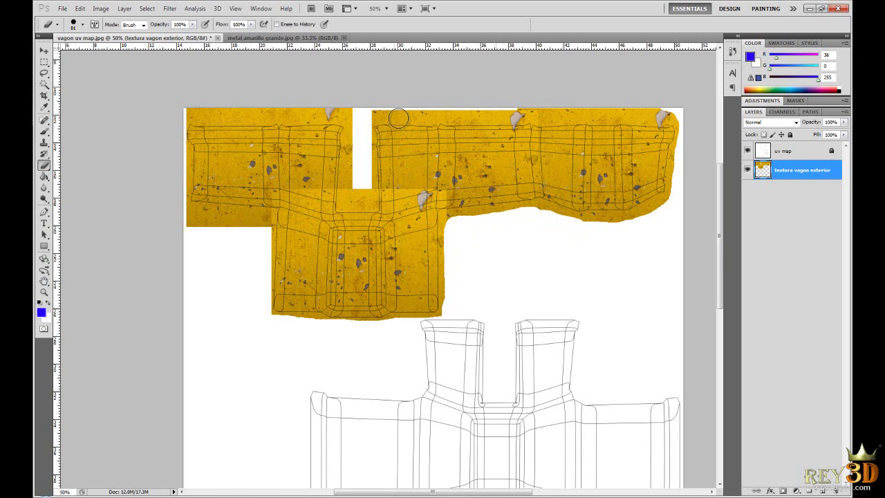
Step: Erase the excess texture along the top edge, in the gap between the upper sections and below the left section
mouse_move(371, 113)
mouse_down()
mouse_move(519, 105)
mouse_move(684, 113)
mouse_up()
drag(371, 109, 182, 113)
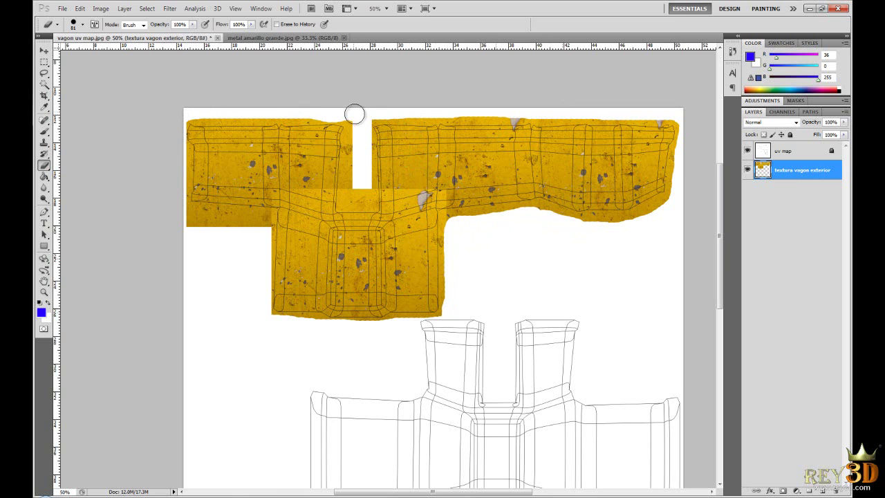
click(362, 149)
mouse_move(353, 120)
mouse_down()
mouse_move(350, 193)
mouse_move(367, 194)
mouse_move(359, 188)
mouse_move(347, 202)
mouse_move(367, 202)
mouse_move(370, 112)
mouse_up()
key(ctrl+z)
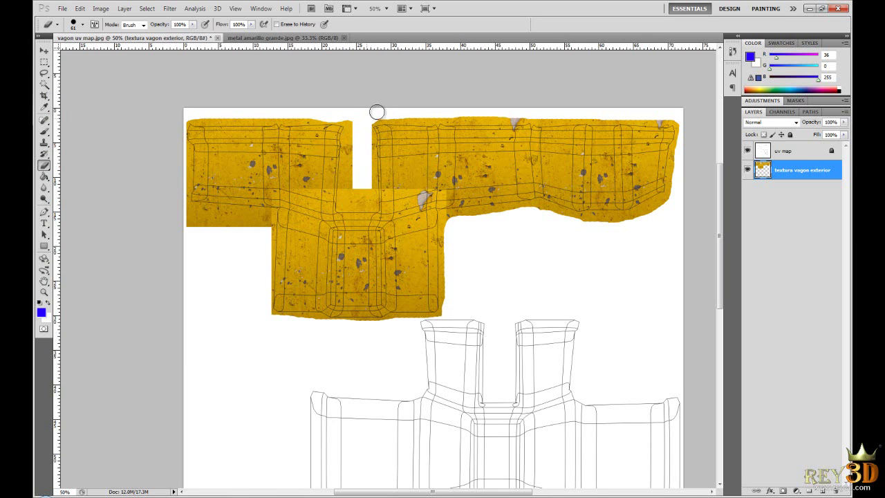
mouse_move(358, 140)
mouse_down()
mouse_move(350, 190)
mouse_move(364, 182)
mouse_move(365, 198)
mouse_move(355, 125)
mouse_up()
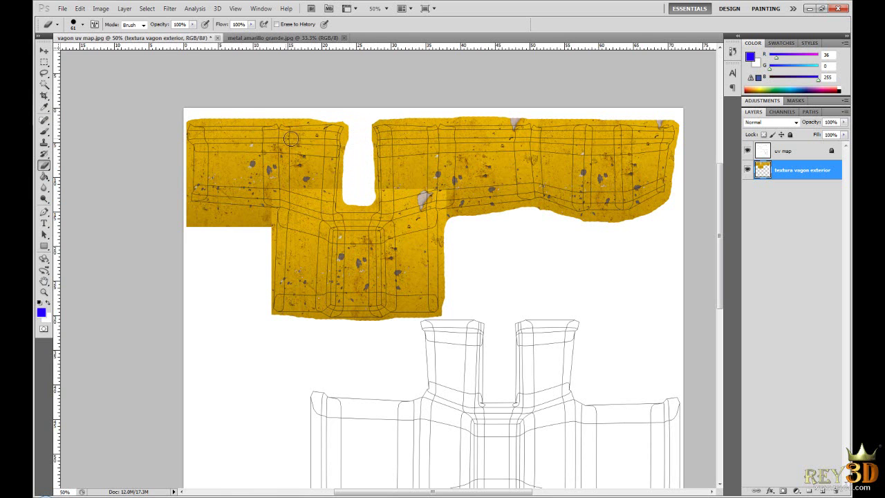
mouse_move(186, 215)
mouse_down()
mouse_move(257, 219)
mouse_move(265, 228)
mouse_move(179, 221)
mouse_up()
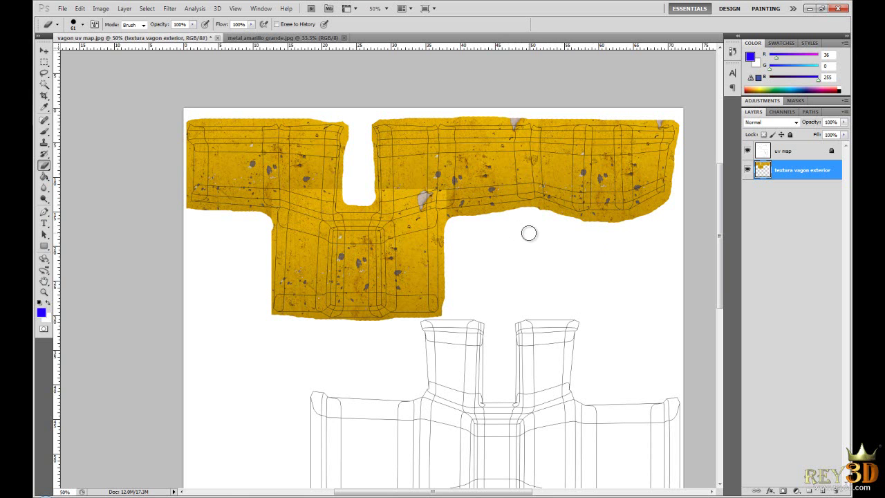
Step: Hide the uv map layer and clone texture over the seam between the upper-left and central patches
click(747, 151)
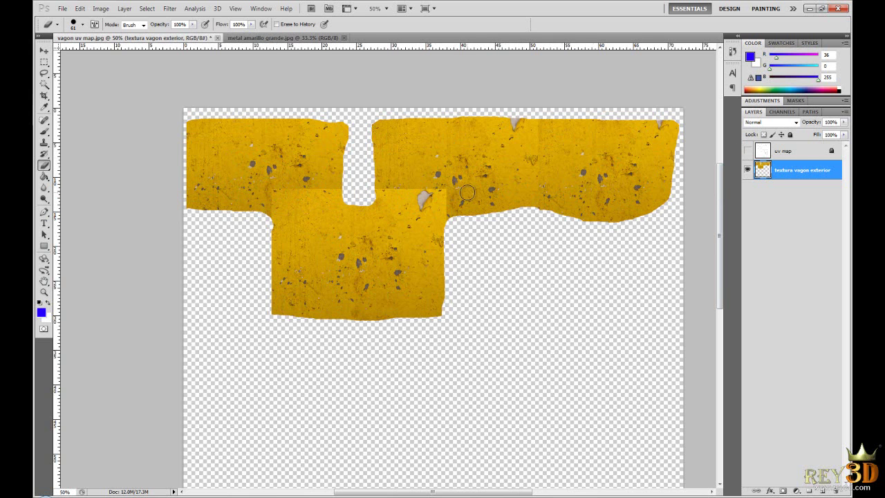
click(43, 144)
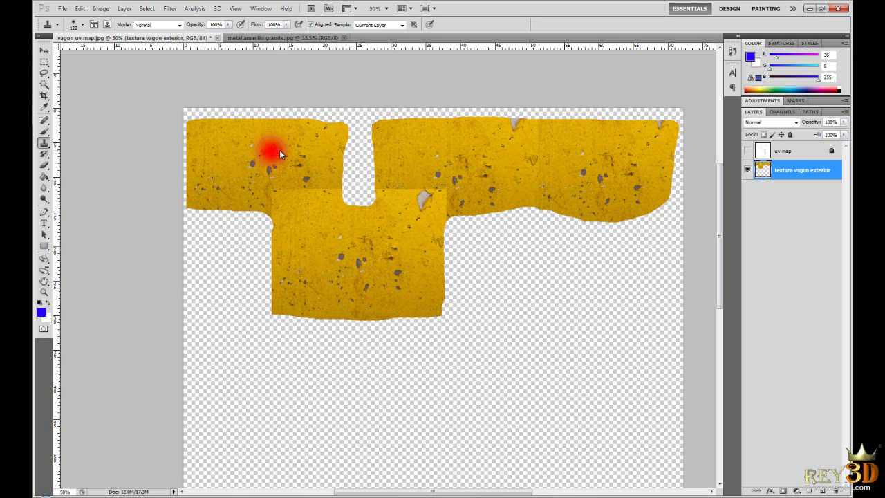
drag(278, 150, 276, 150)
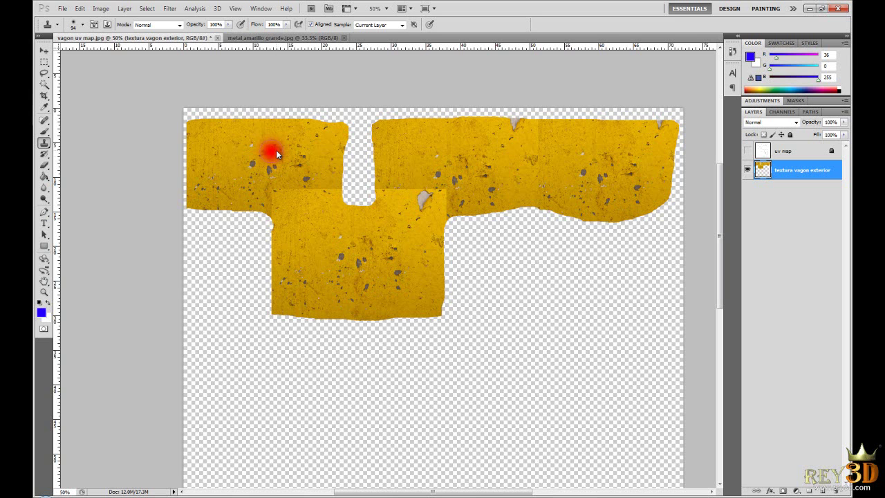
alt+click(330, 157)
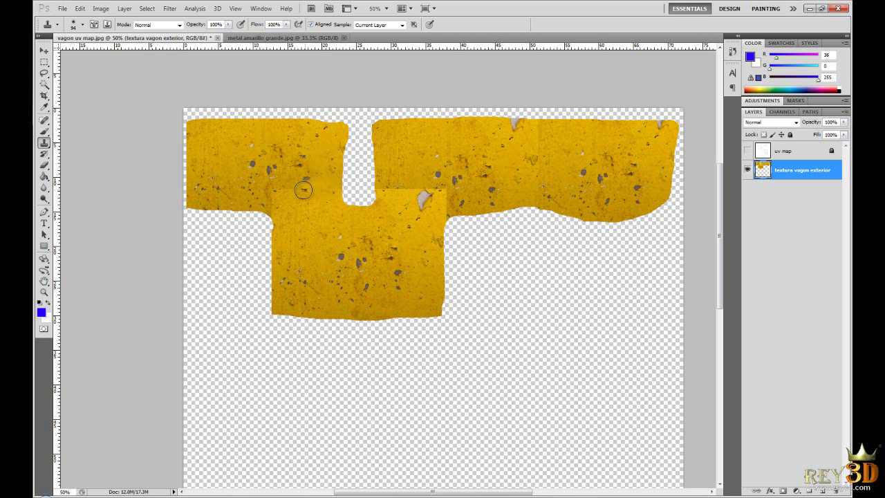
drag(275, 193, 274, 209)
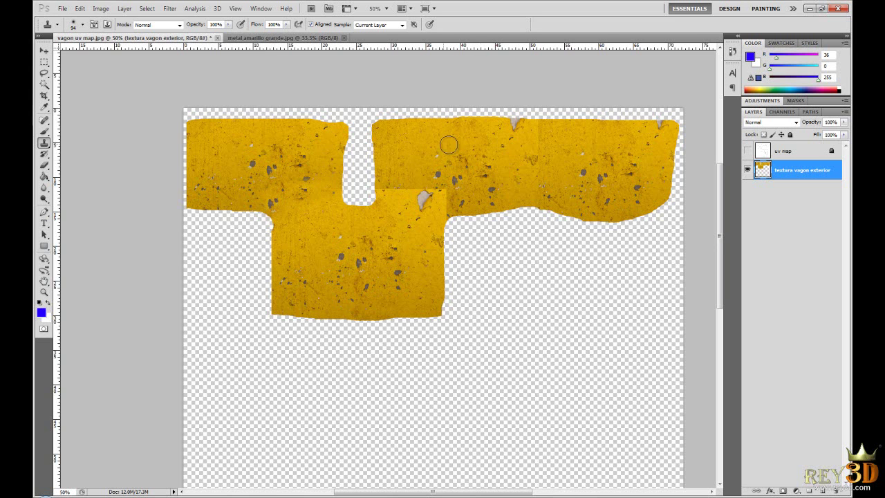
Step: Clone texture over the seam between the upper-right and central patches and over the grey chips along the top edge
alt+click(388, 157)
mouse_move(391, 189)
mouse_down()
mouse_move(441, 190)
mouse_move(444, 213)
mouse_up()
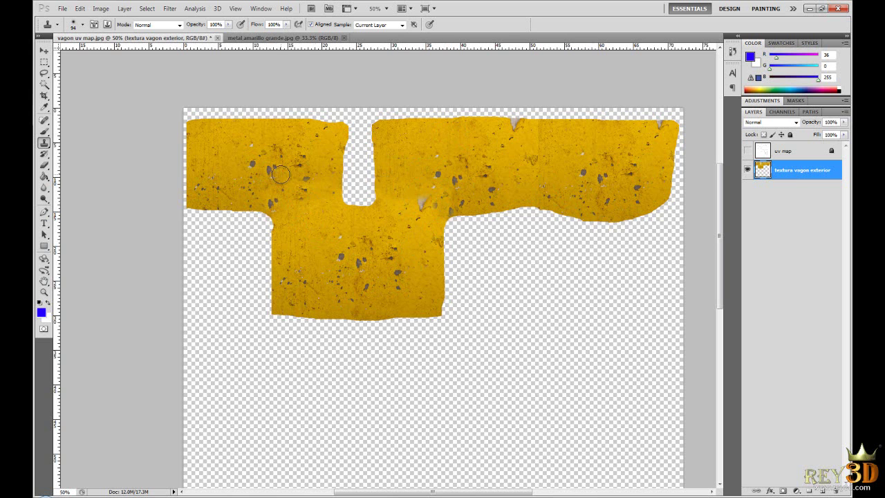
scroll(542, 223, down, 3)
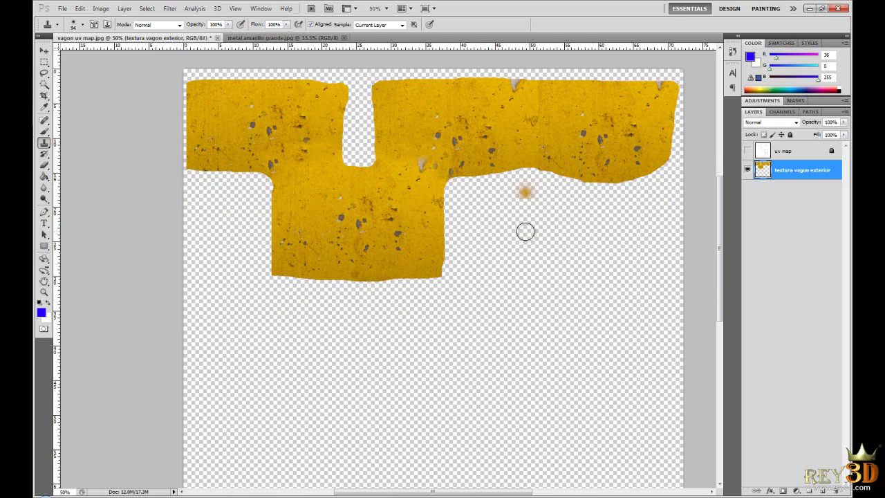
scroll(524, 231, up, 5)
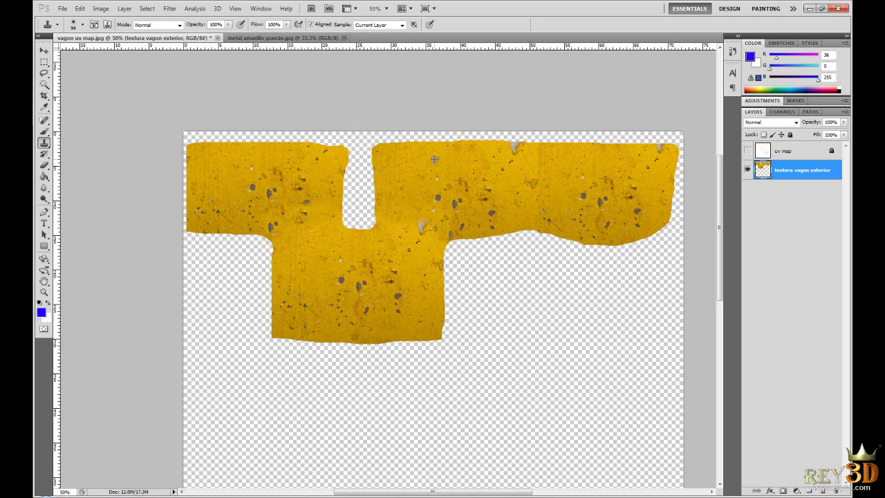
mouse_move(487, 155)
mouse_down()
mouse_move(519, 148)
mouse_move(510, 154)
mouse_up()
Step: Lasso the area around the grey chip where the central and upper-right patches meet and copy it to a new layer
click(43, 73)
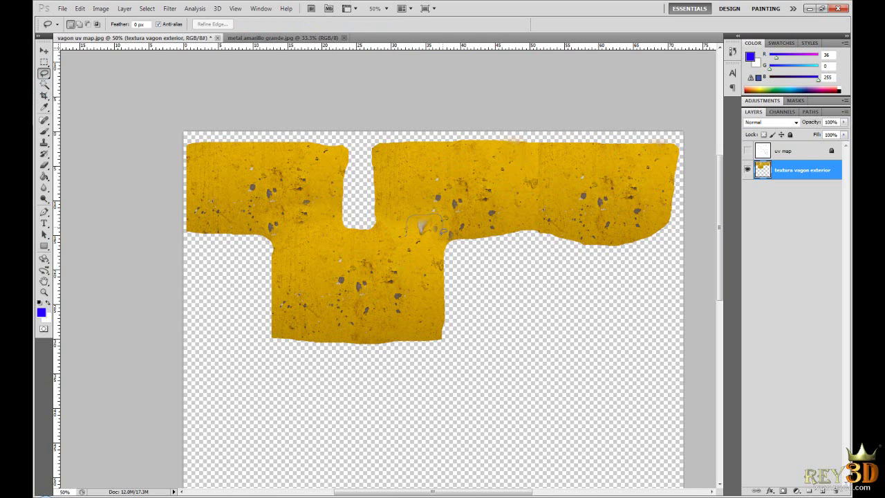
drag(389, 243, 391, 246)
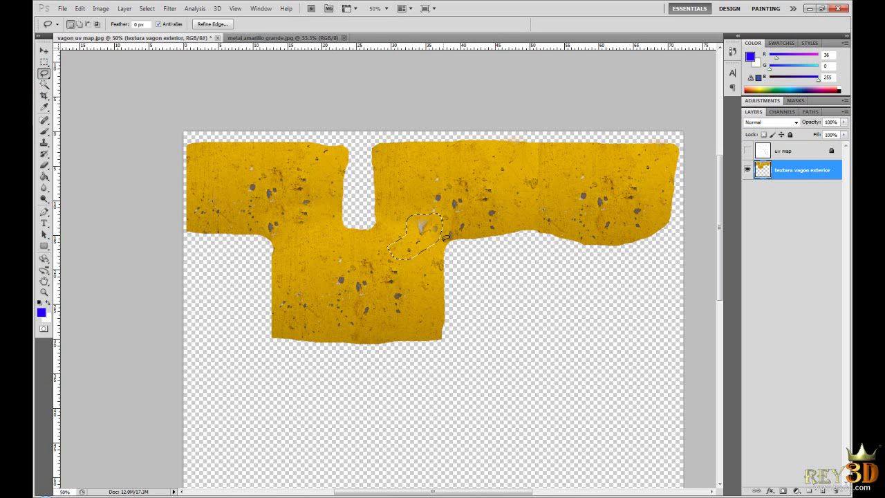
key(ctrl+j)
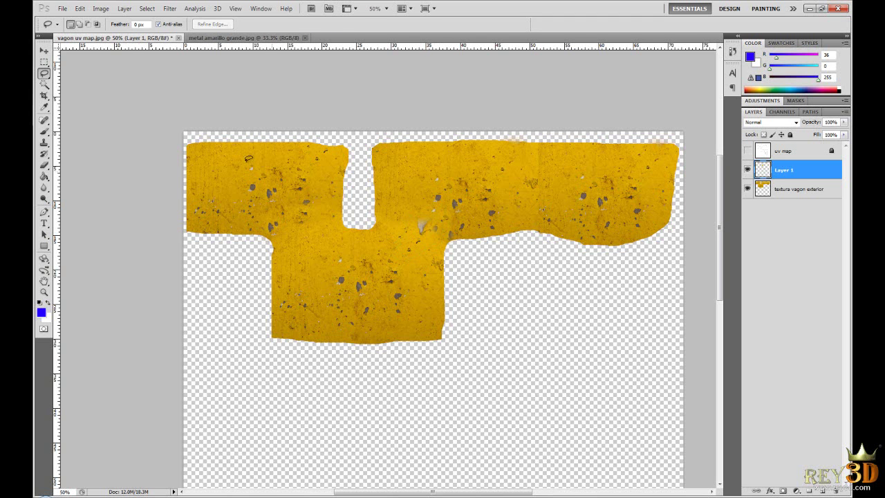
Step: Move the copied chip onto the middle of the upper-right texture section and rotate it to lie nearly horizontal
click(43, 52)
drag(402, 226, 421, 195)
key(ctrl+z)
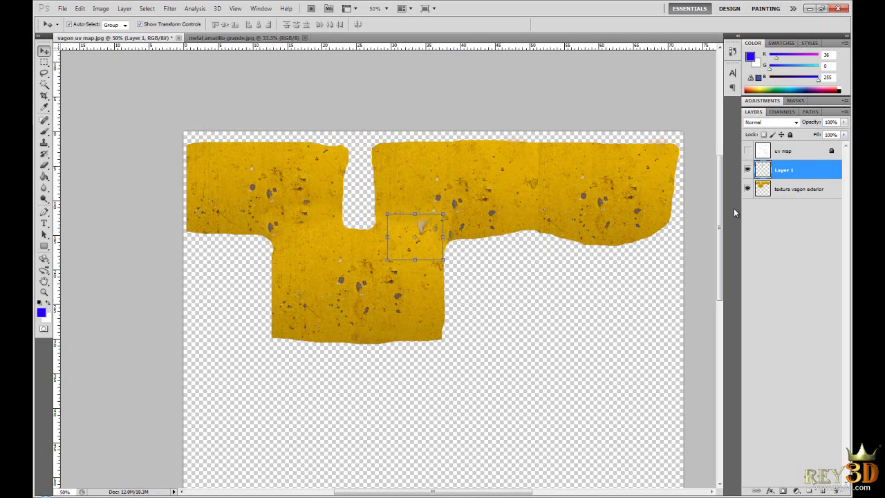
click(788, 189)
click(788, 172)
drag(421, 229, 520, 188)
key(Return)
Step: Merge the chip layer with the textura vagon exterior layer and deselect the result
shift+click(793, 193)
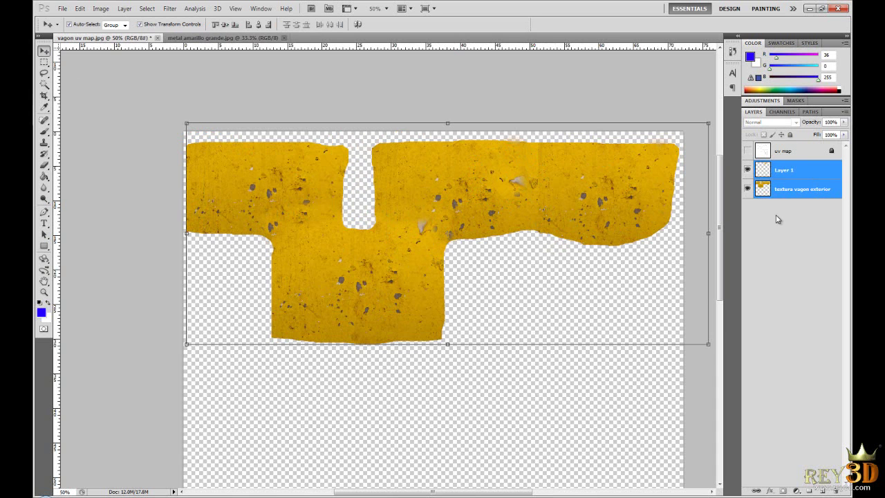
key(ctrl+e)
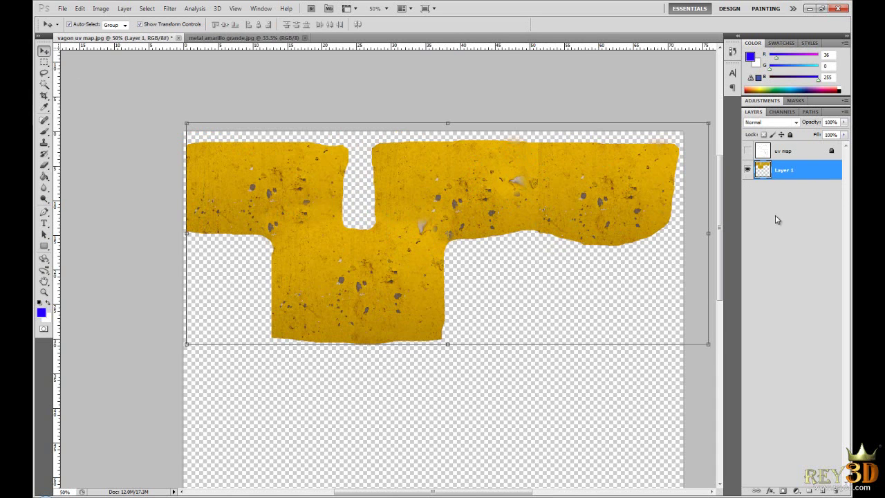
click(489, 100)
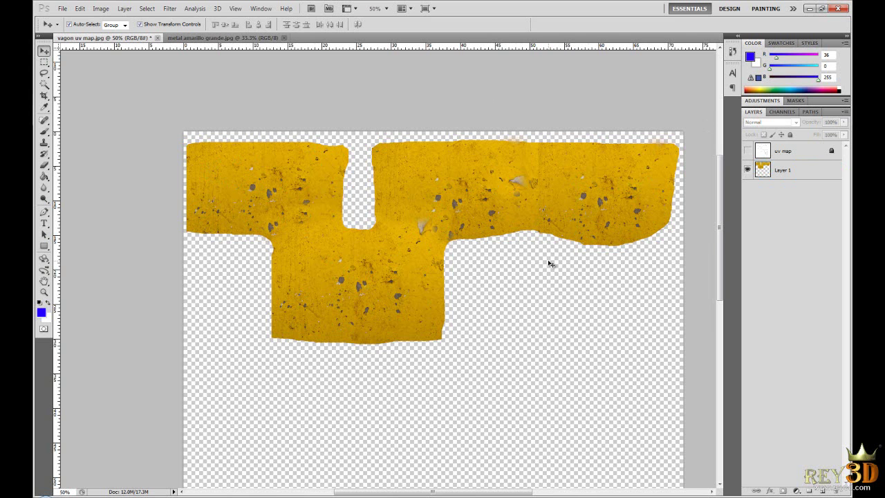
Step: Check the texture's coverage against the uv map layer over the whole canvas, then hide that layer again
key(ctrl+0)
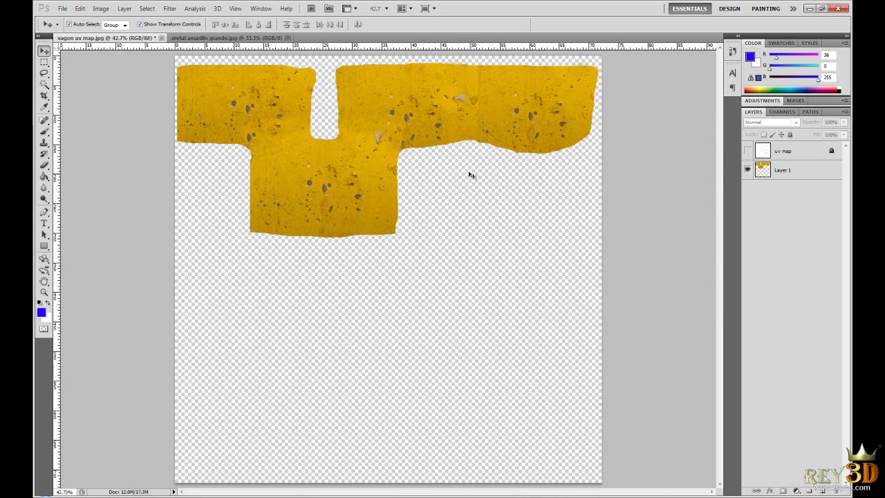
click(748, 151)
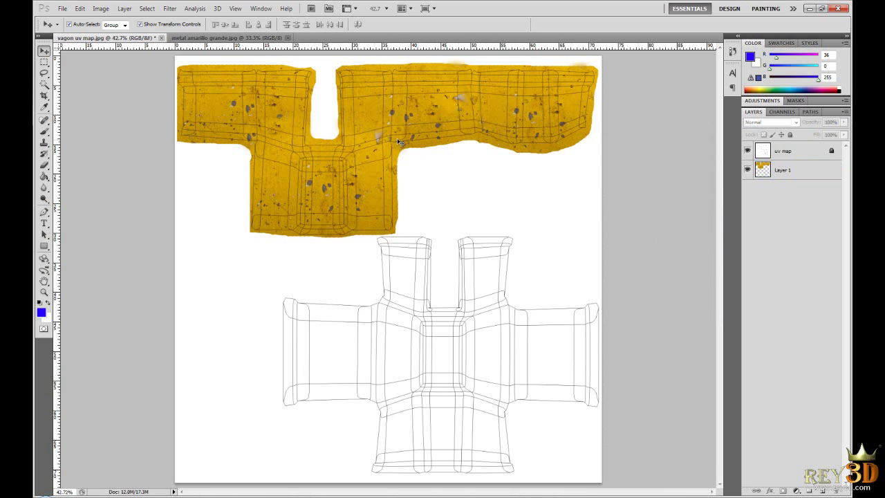
click(747, 151)
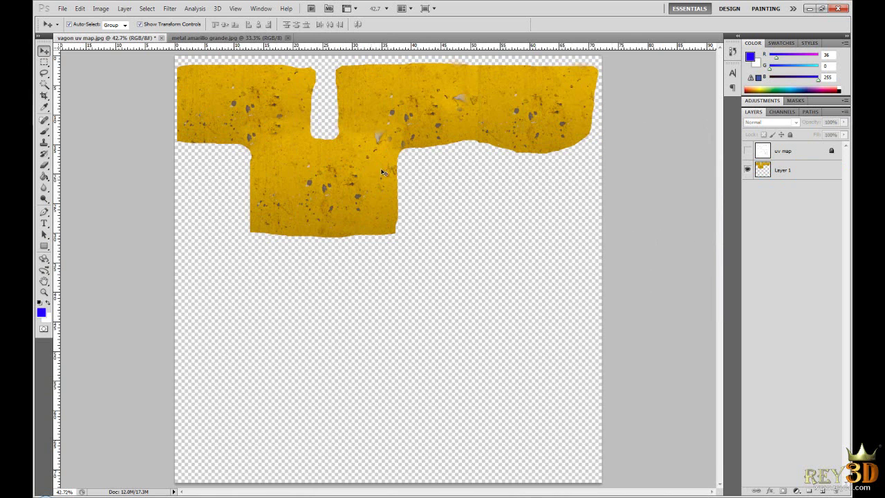
Step: Start saving the wagon texture as a new file and choose the JPEG format
click(62, 8)
click(62, 8)
click(63, 8)
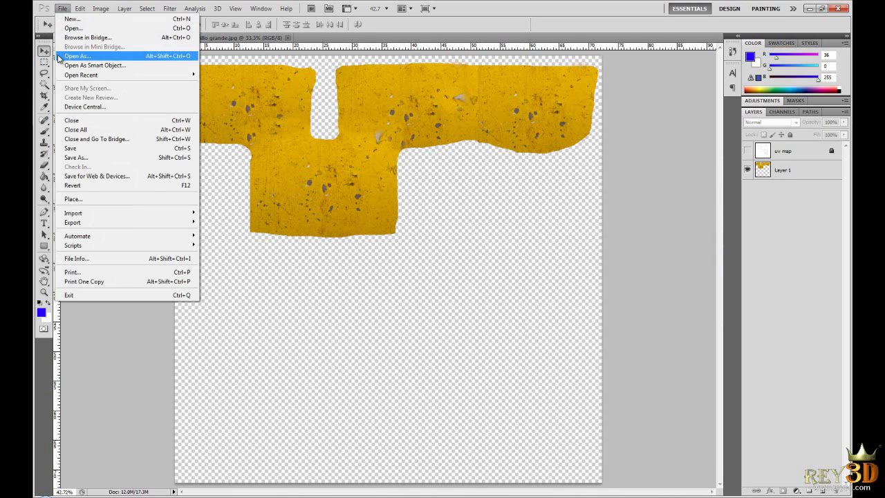
click(97, 157)
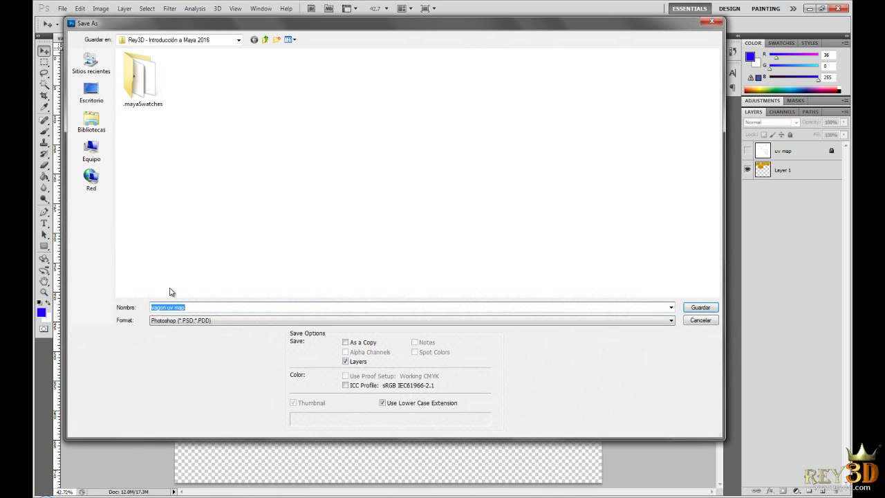
click(181, 321)
click(202, 391)
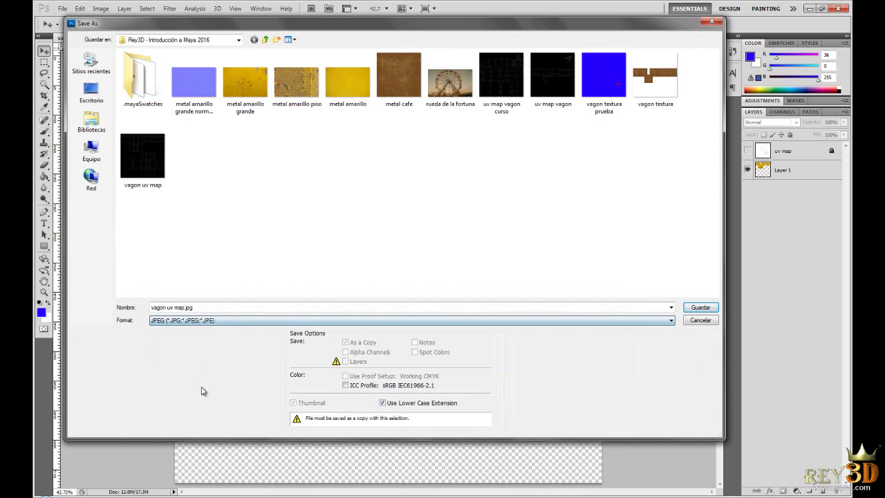
Step: Name the copy vagon textura prueba.jpg, replace the existing file and save it at quality 12 with the progressive option
triple_click(276, 309)
text(vagon te)
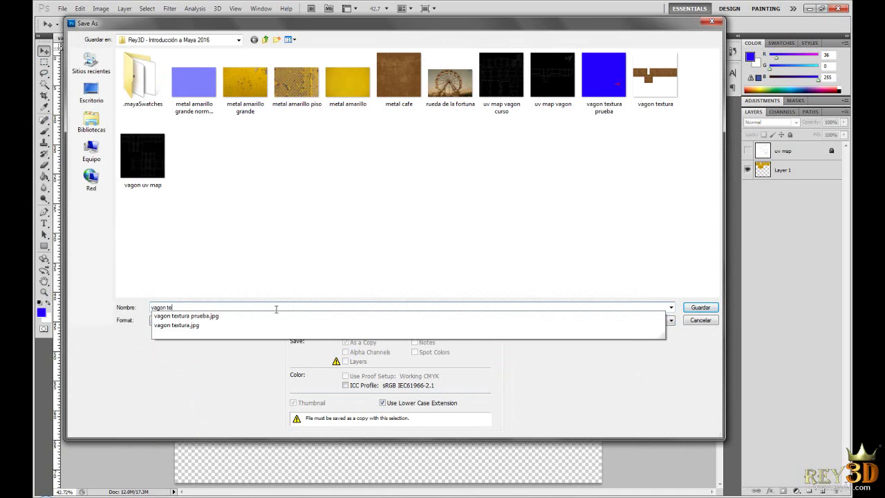
text(xtura co)
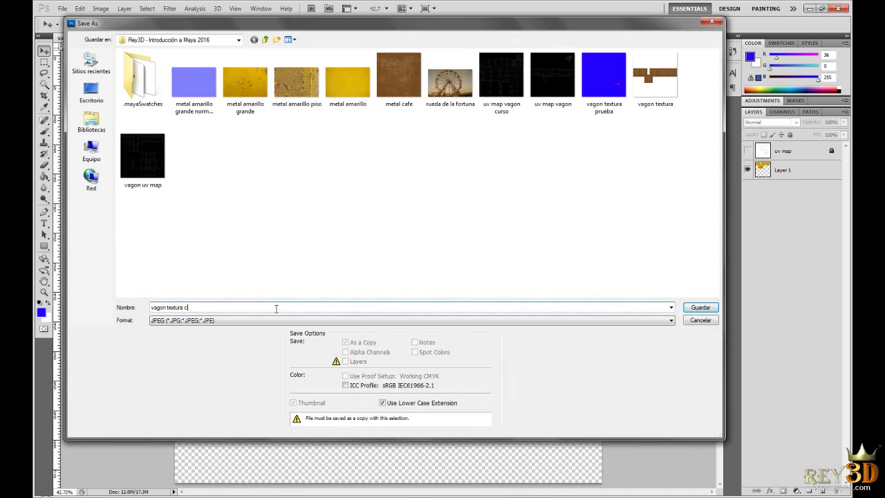
key(BackSpace)
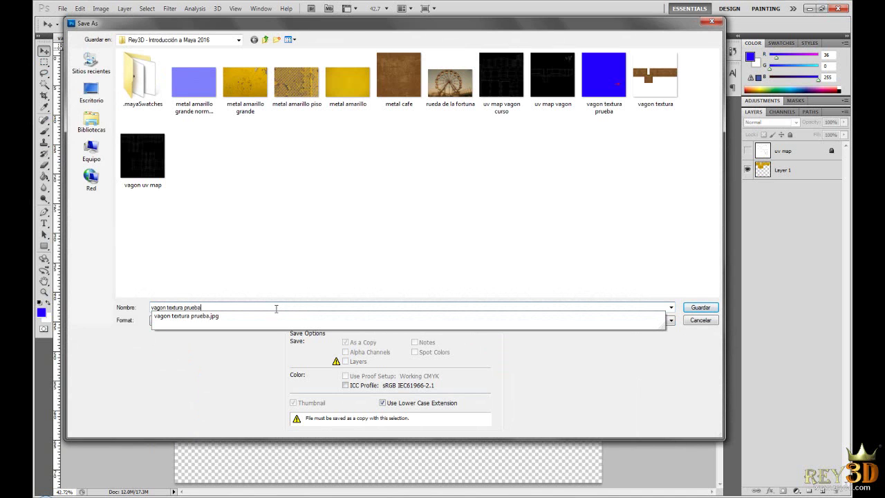
click(216, 317)
click(698, 309)
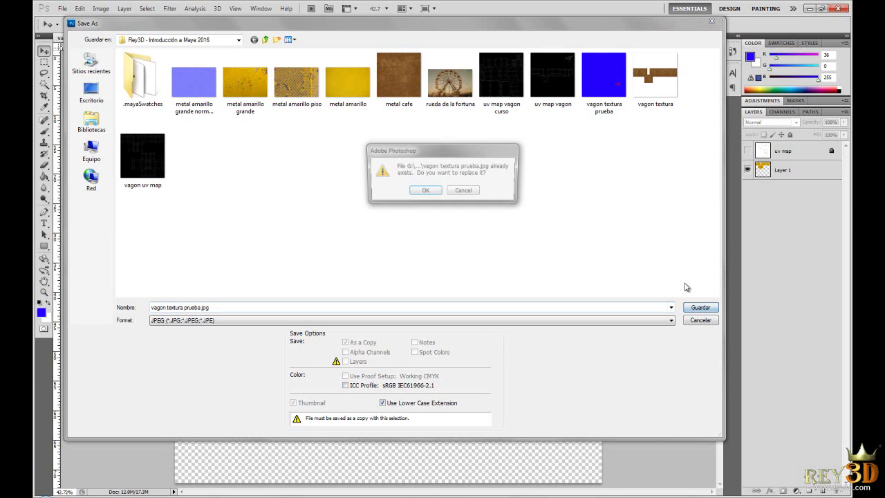
drag(430, 152, 393, 156)
click(388, 196)
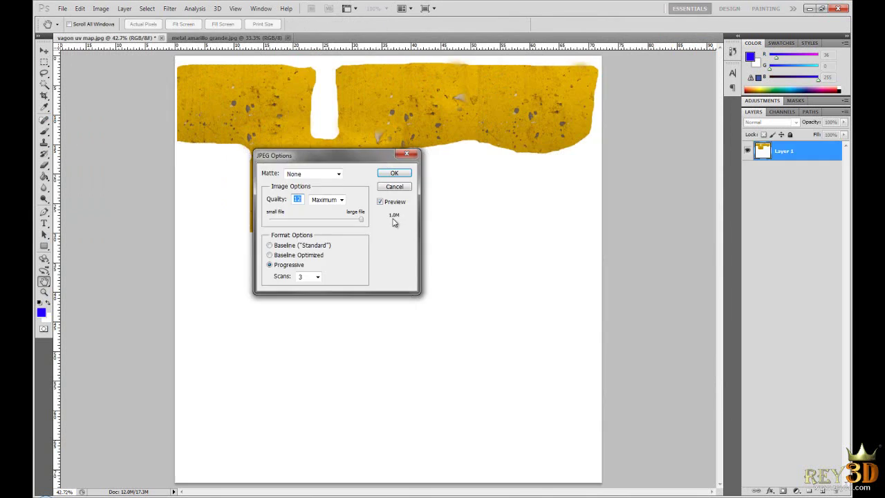
click(394, 172)
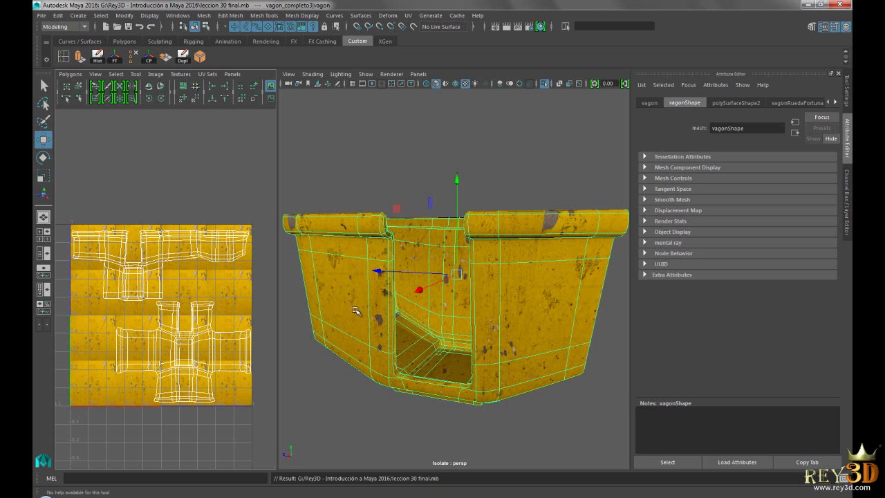
Step: Switch to Maya and assign a new Blinn material to the wagon
drag(415, 269, 495, 321)
click(492, 180)
click(498, 279)
mouse_move(498, 279)
mouse_down()
mouse_move(509, 301)
mouse_move(495, 294)
mouse_up()
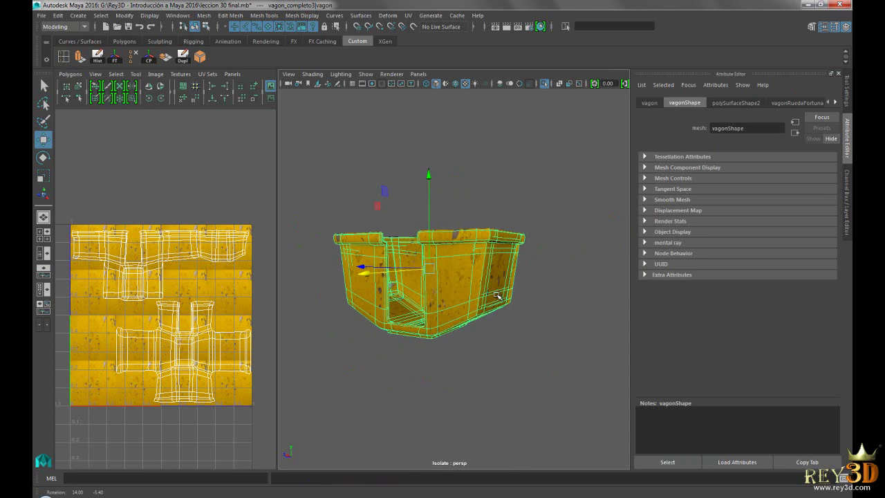
right_click(465, 222)
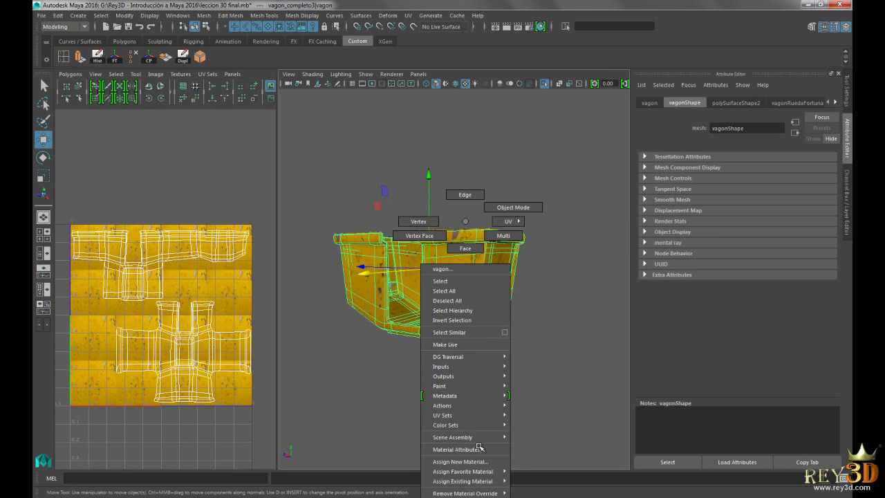
click(460, 461)
drag(381, 175, 483, 91)
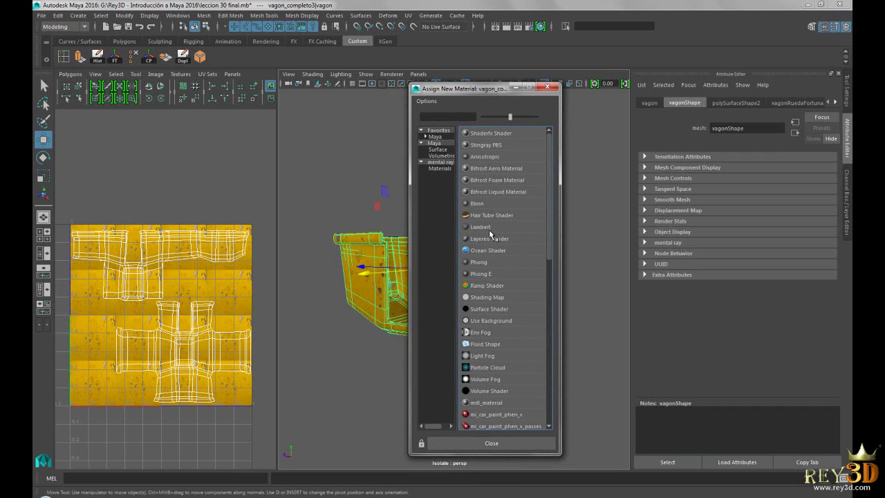
click(486, 204)
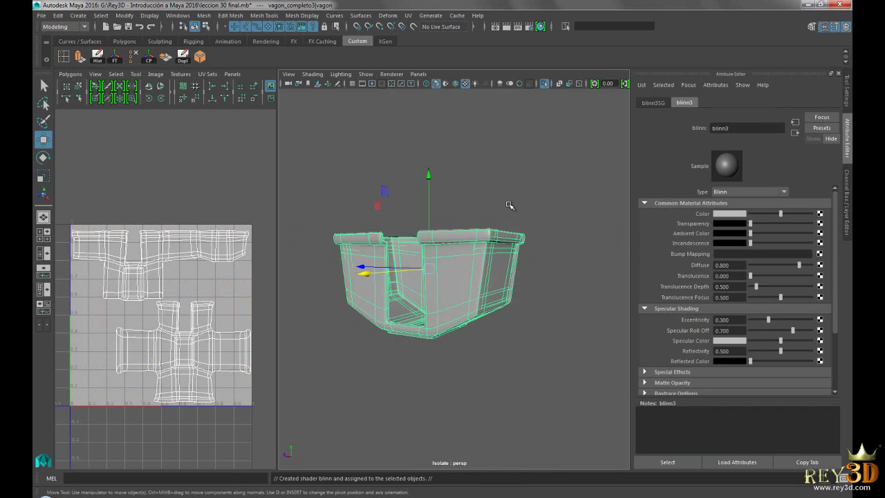
Step: Connect a file texture to the Blinn's color and load vagon textura prueba.jpg as its image
click(820, 214)
click(420, 253)
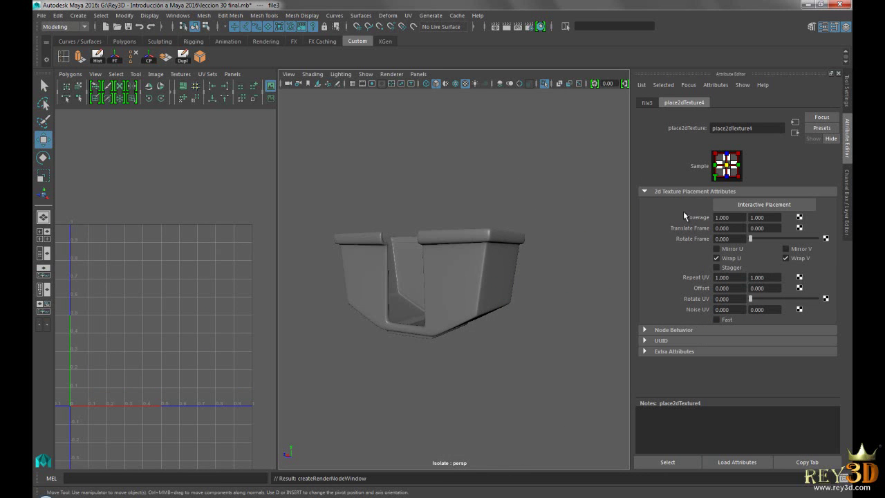
click(647, 105)
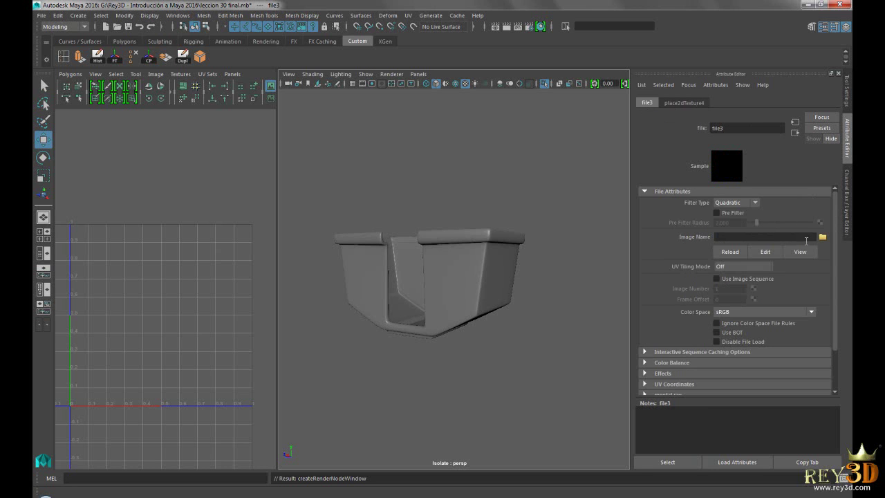
click(682, 103)
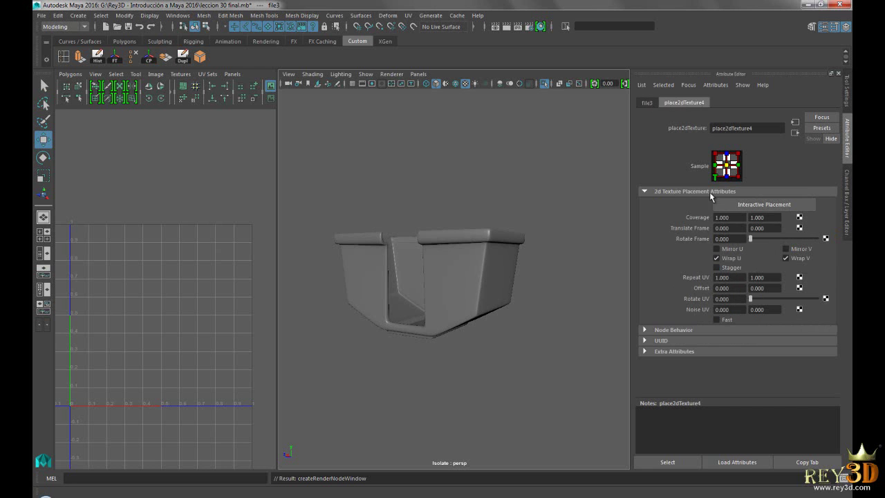
click(647, 105)
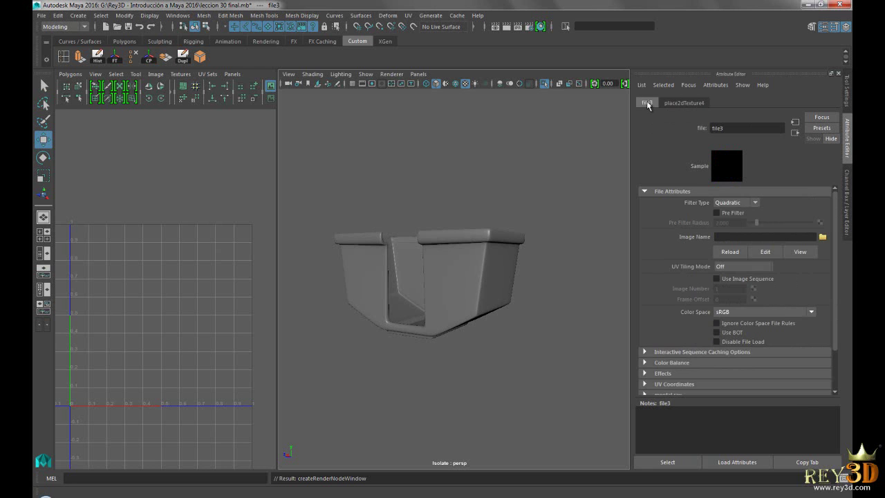
click(822, 237)
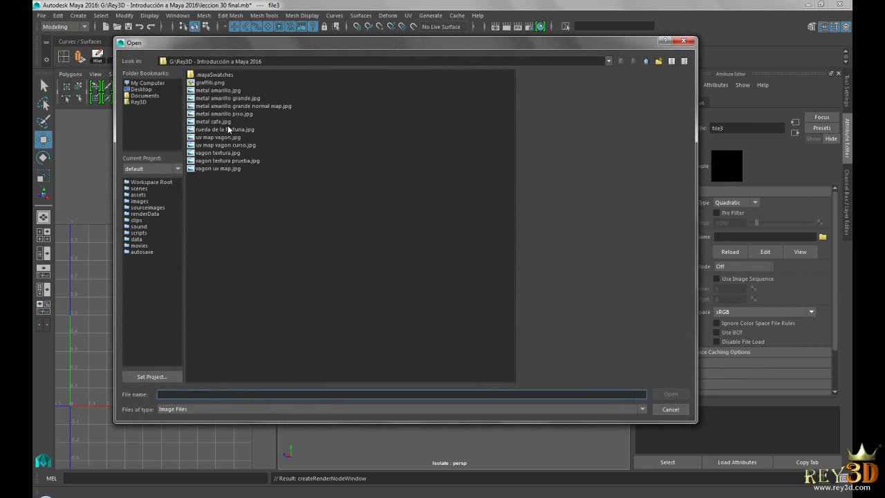
click(226, 161)
click(670, 394)
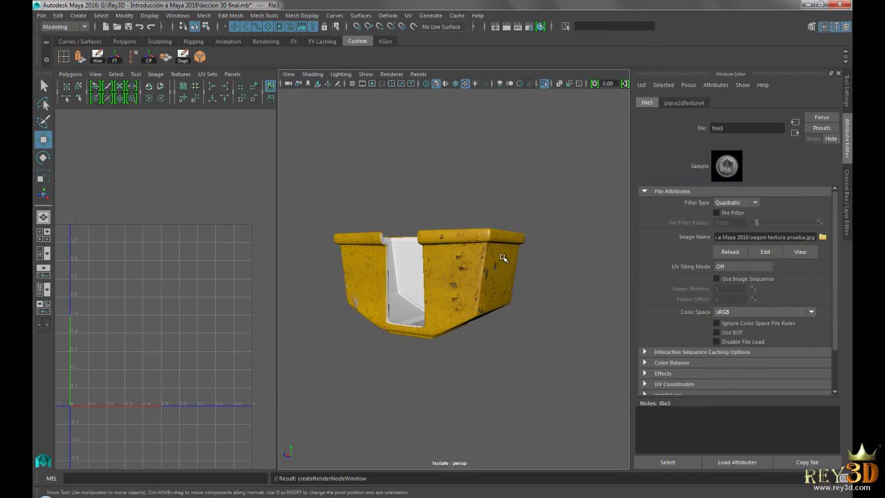
Step: Examine the textured wagon inside and outside in Maya, and check the uv map layer over the texture in Photoshop
drag(412, 256, 367, 228)
scroll(457, 299, up, 3)
scroll(539, 255, down, 5)
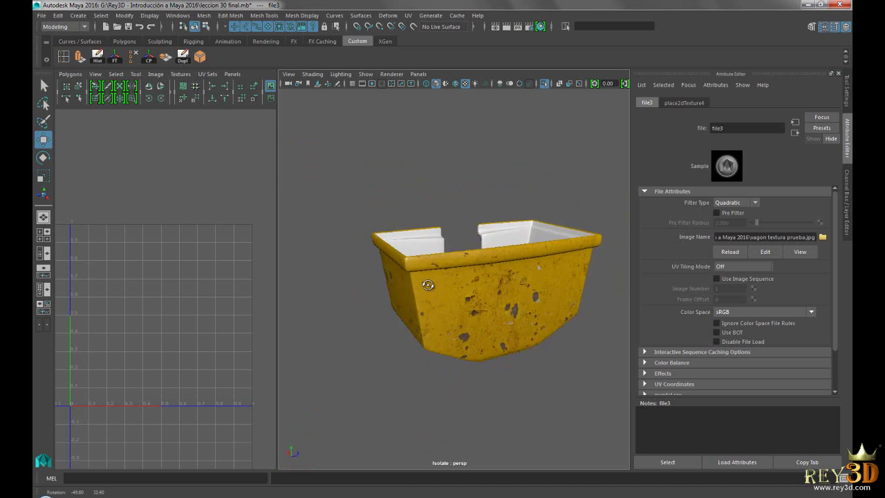
scroll(428, 285, down, 3)
scroll(443, 273, up, 5)
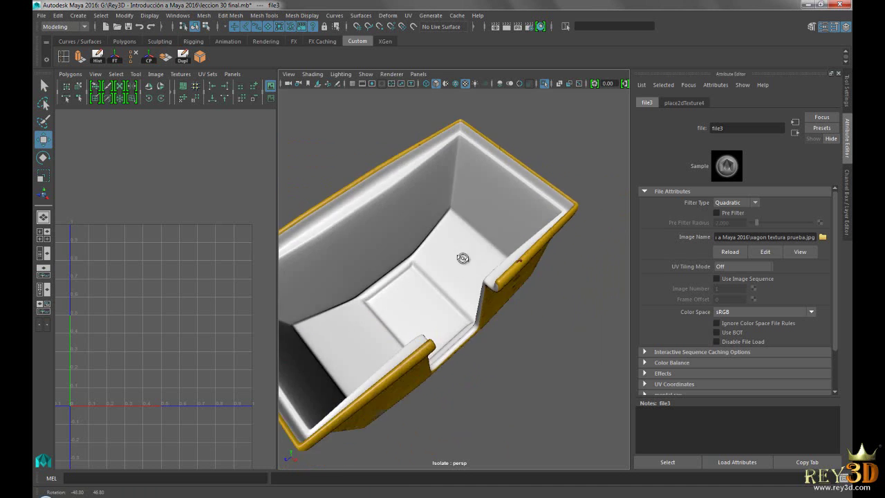
scroll(362, 221, down, 5)
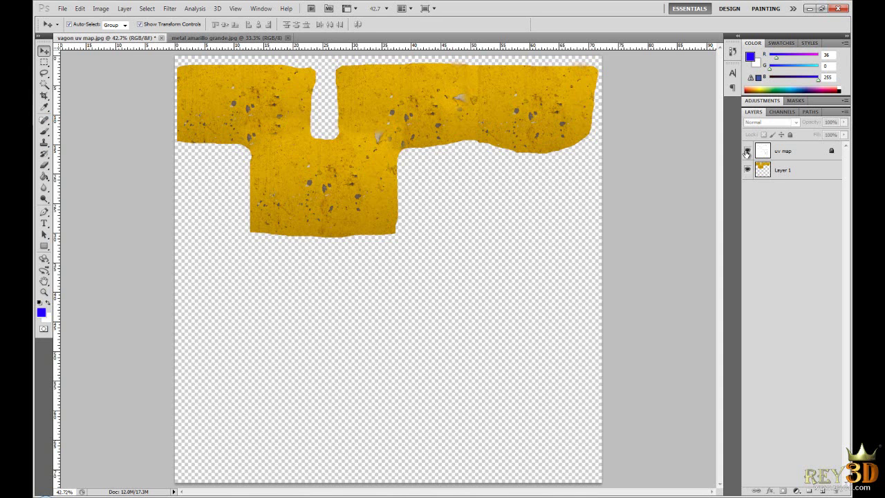
click(747, 152)
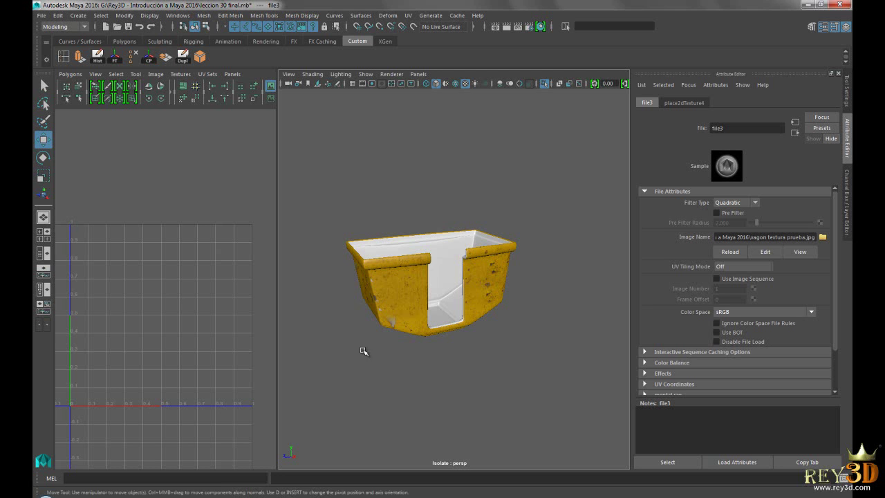
drag(364, 352, 444, 299)
scroll(442, 273, up, 5)
scroll(469, 275, down, 5)
key(space)
key(space)
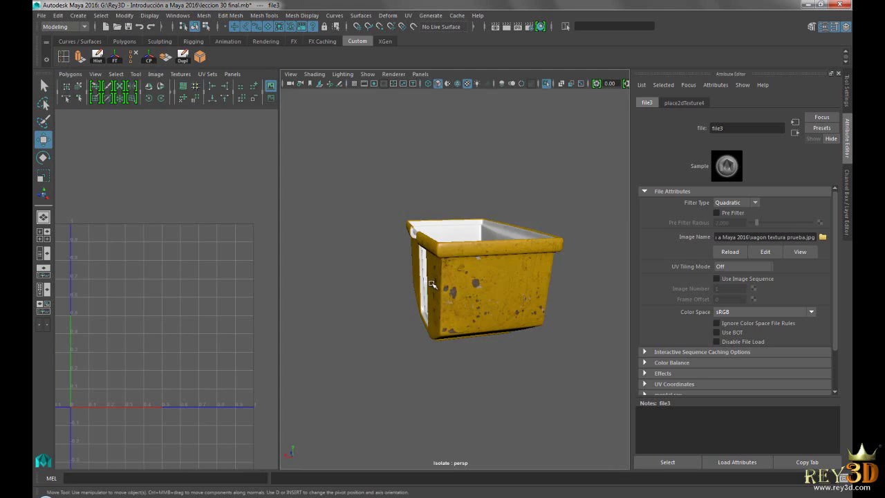
Step: Select the wagon and turn the texture image behind its UVs off and on again to compare them
click(482, 263)
alt+drag(479, 276, 535, 307)
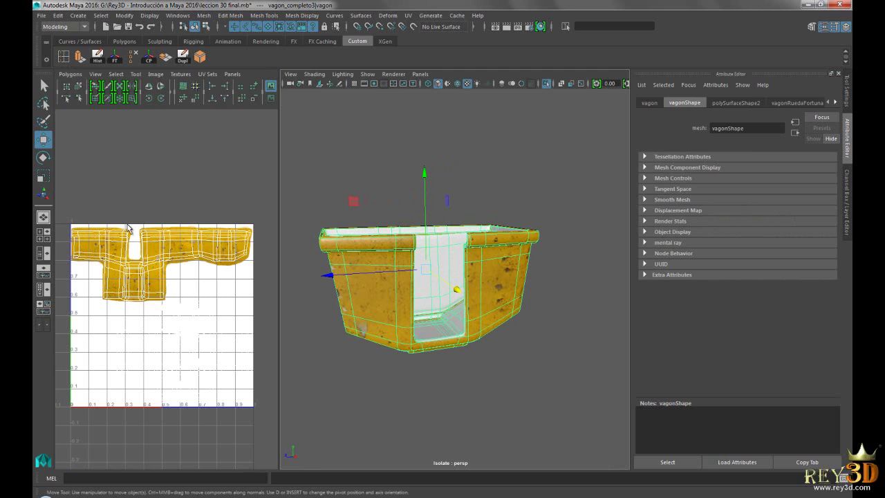
click(156, 74)
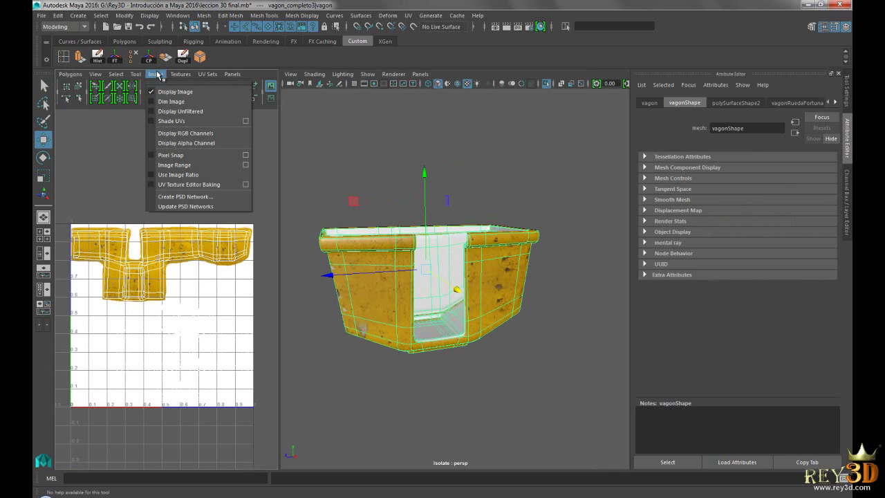
click(181, 92)
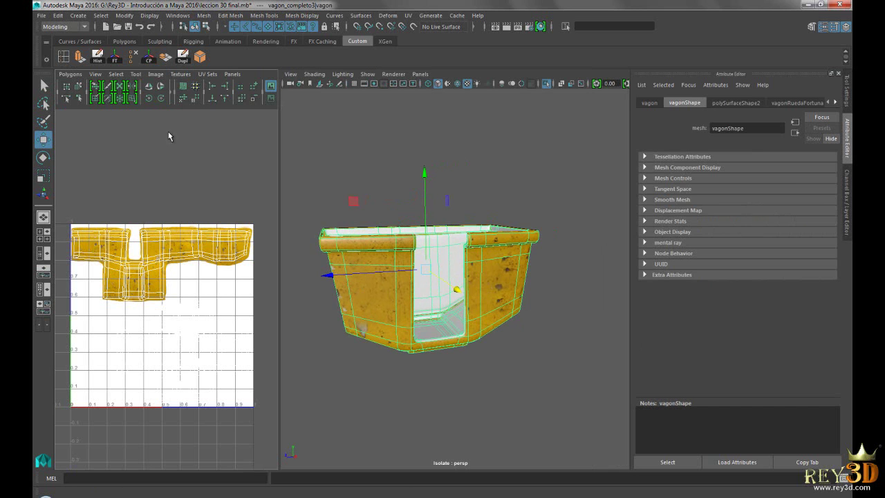
click(156, 74)
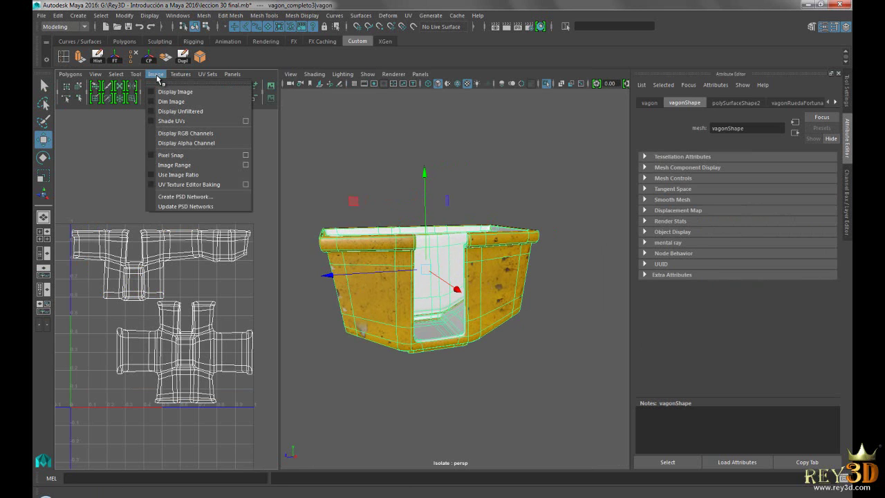
click(178, 93)
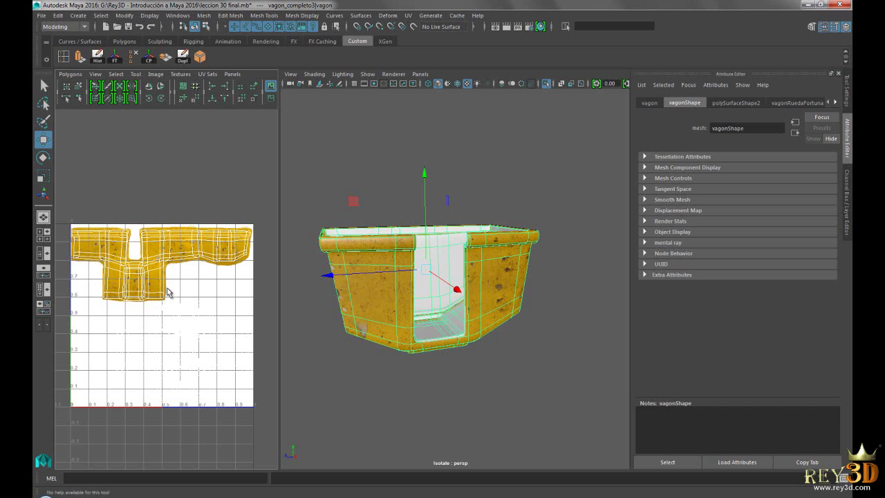
Step: Deselect the wagon and examine the texture up close on the panels and rims around its door opening
click(348, 166)
drag(490, 302, 395, 244)
scroll(515, 296, up, 3)
scroll(477, 270, up, 4)
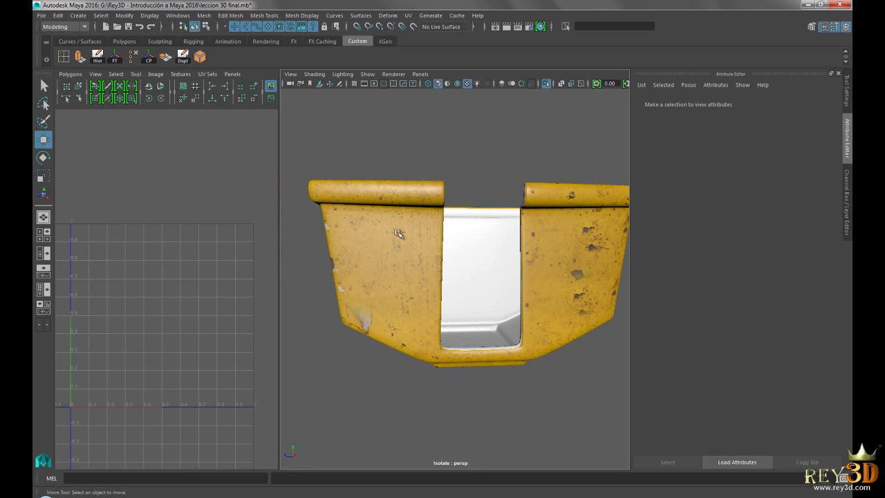
scroll(496, 257, down, 4)
drag(496, 256, 389, 241)
scroll(389, 241, up, 4)
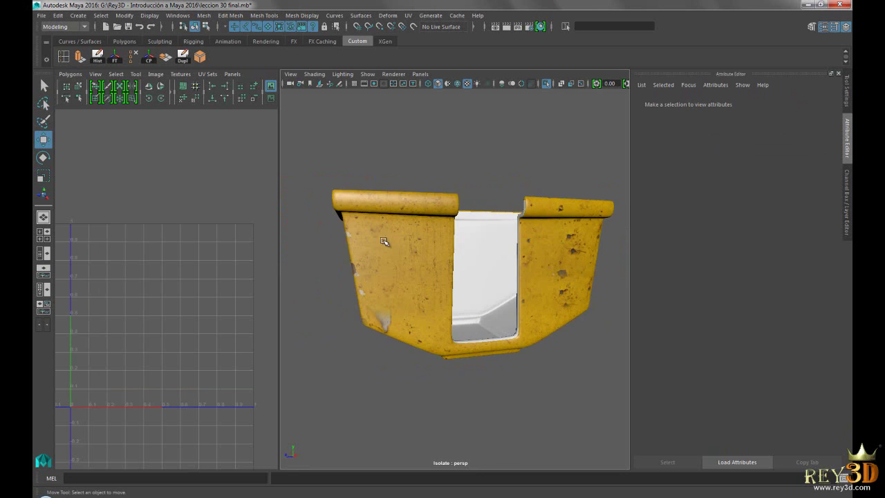
scroll(574, 255, down, 3)
mouse_move(573, 255)
alt+mouse_down()
mouse_move(599, 255)
mouse_move(560, 248)
alt+mouse_up()
alt+drag(461, 247, 415, 261)
scroll(466, 271, up, 3)
scroll(415, 261, up, 2)
scroll(339, 310, up, 2)
alt+drag(338, 310, 419, 266)
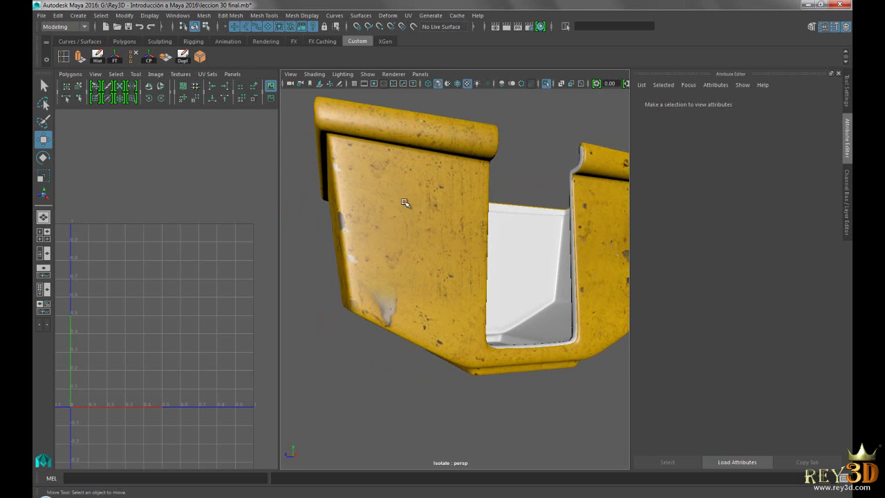
alt+drag(476, 240, 495, 250)
scroll(470, 245, down, 4)
Step: Select the face of the panel beside the wagon's door opening and locate it over the texture in the UV view
right_click(417, 221)
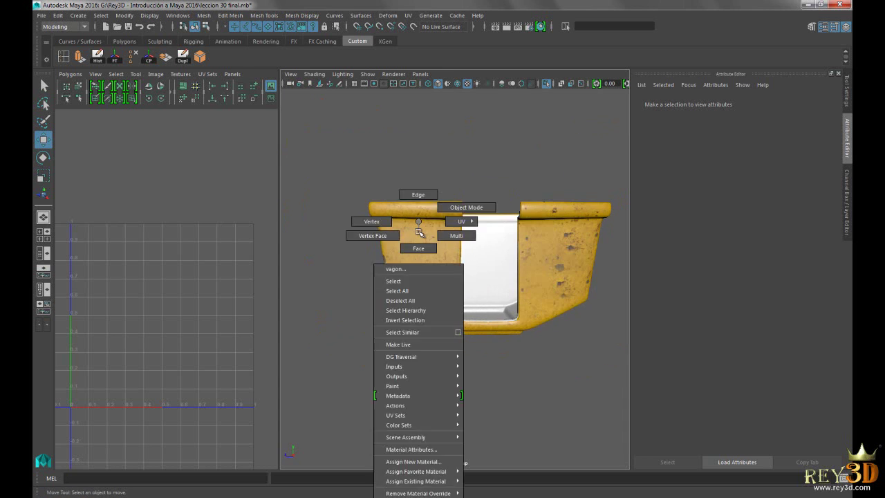
click(432, 267)
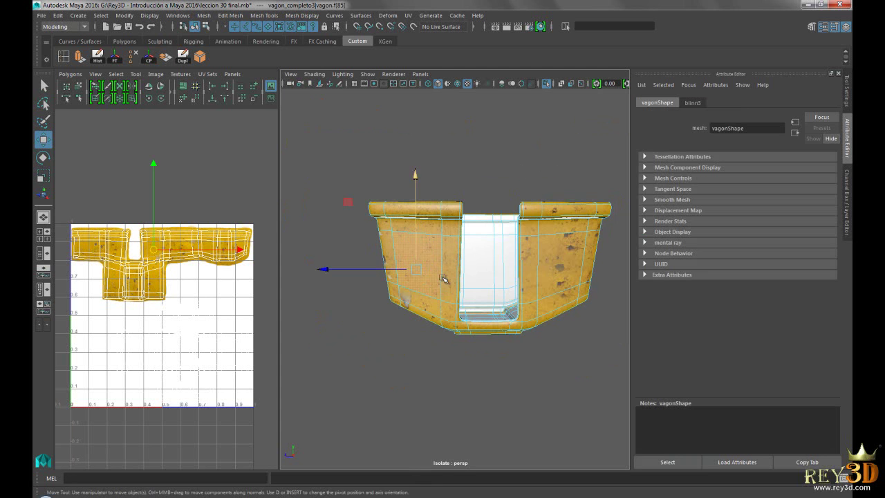
click(451, 268)
scroll(486, 253, up, 2)
scroll(485, 253, up, 2)
scroll(154, 246, up, 5)
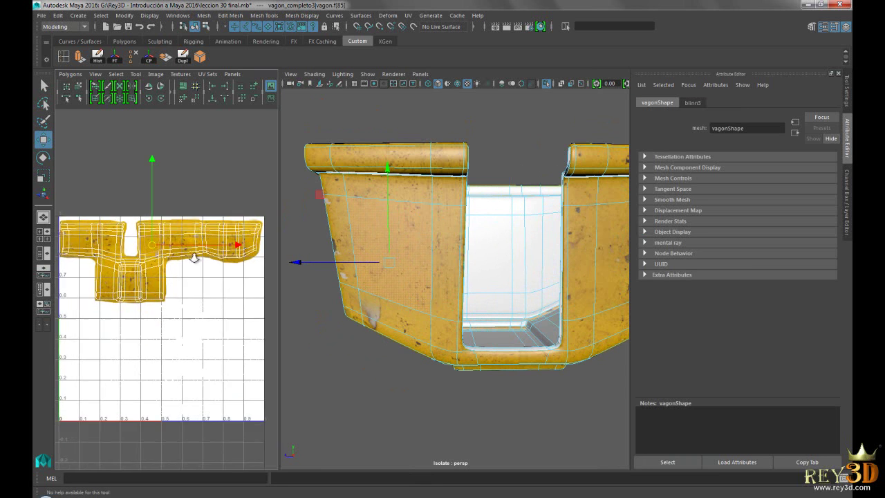
scroll(169, 290, up, 2)
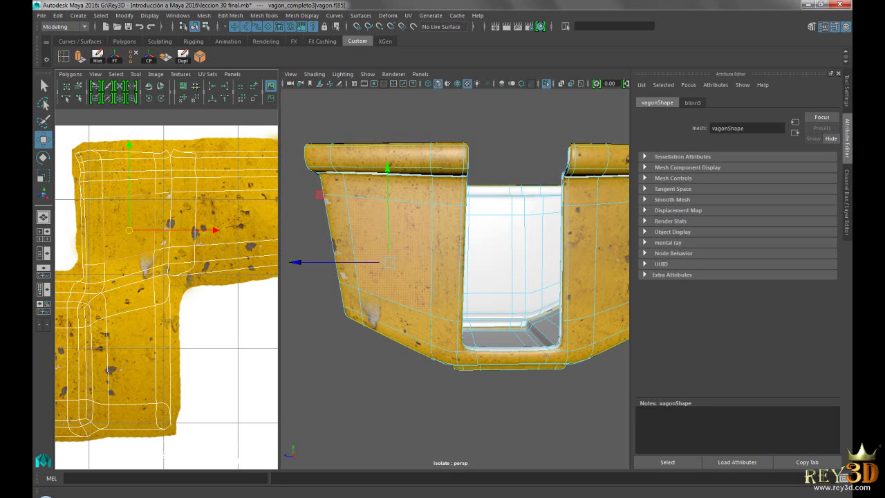
Step: Switch to Photoshop, hide the uv map layer of vagon uv map.jpg and make Layer 1 active
key(alt+Tab)
key(ctrl+plus)
key(ctrl+plus)
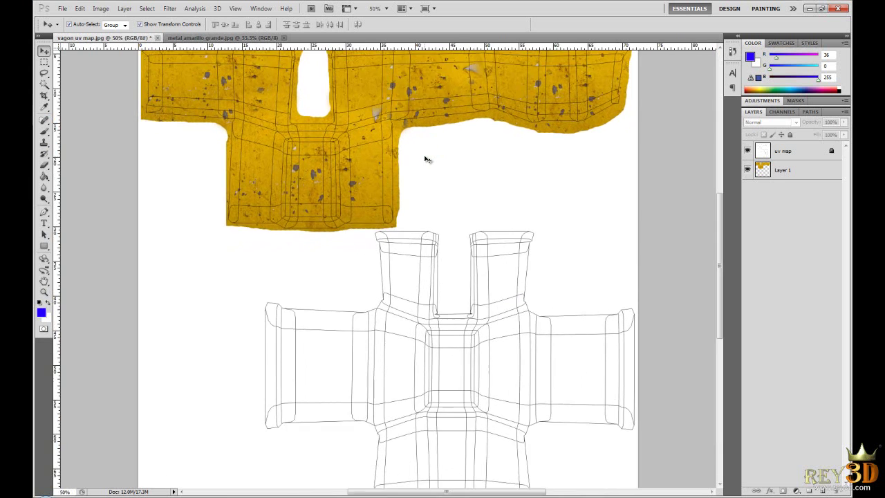
drag(460, 142, 428, 329)
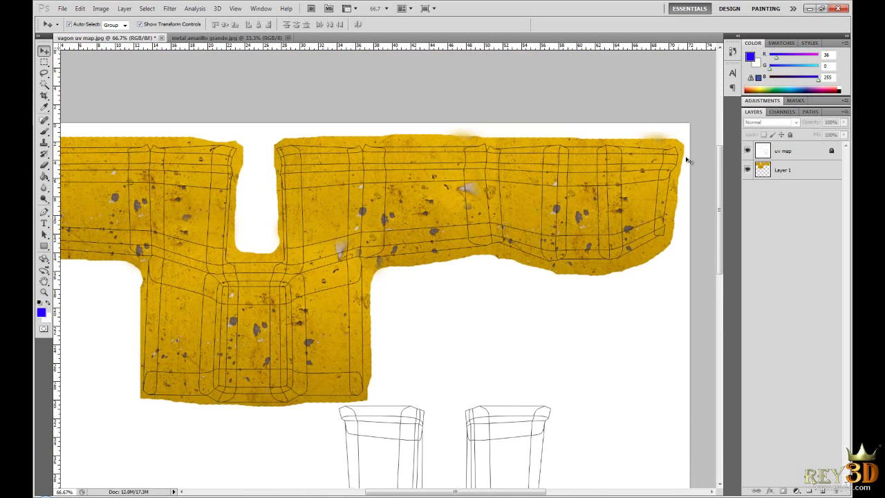
click(747, 151)
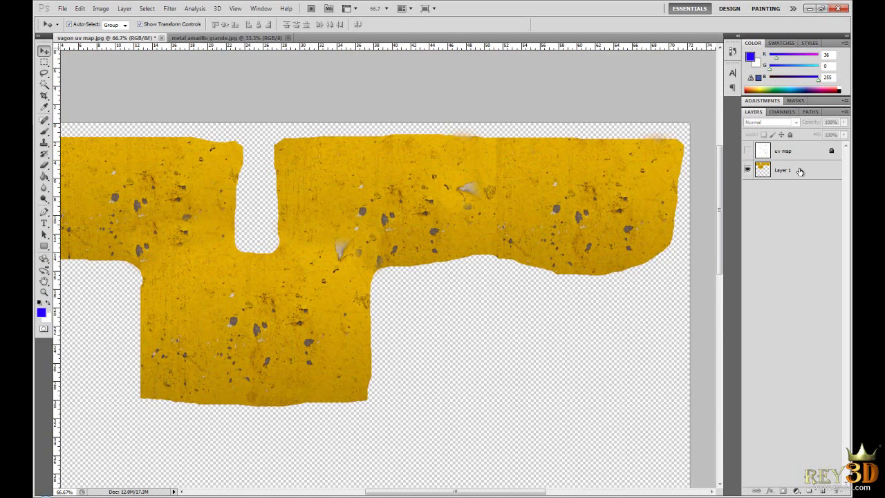
click(800, 171)
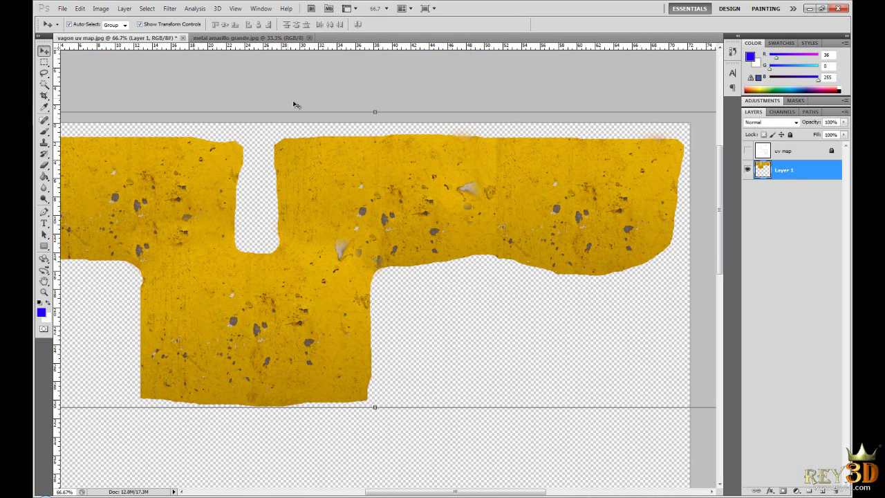
Step: Lasso the large peeled-paint patch in metal amarillo grande.jpg and copy it into vagon uv map.jpg
click(237, 38)
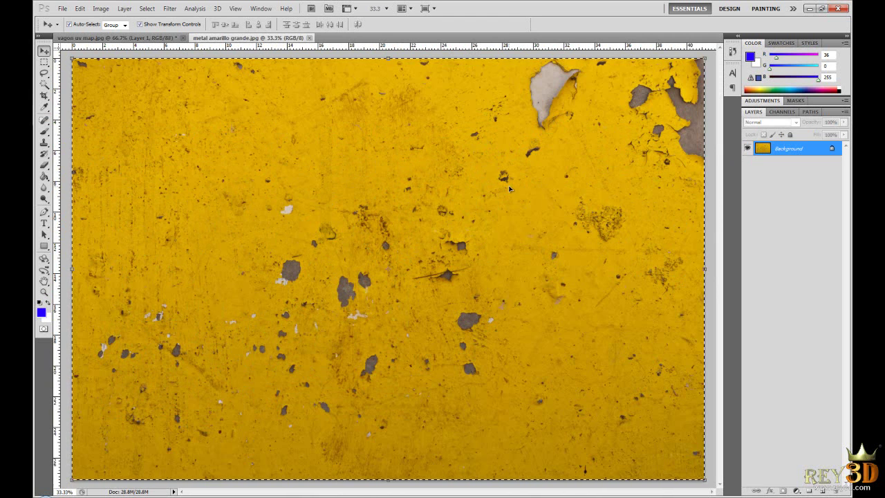
click(45, 73)
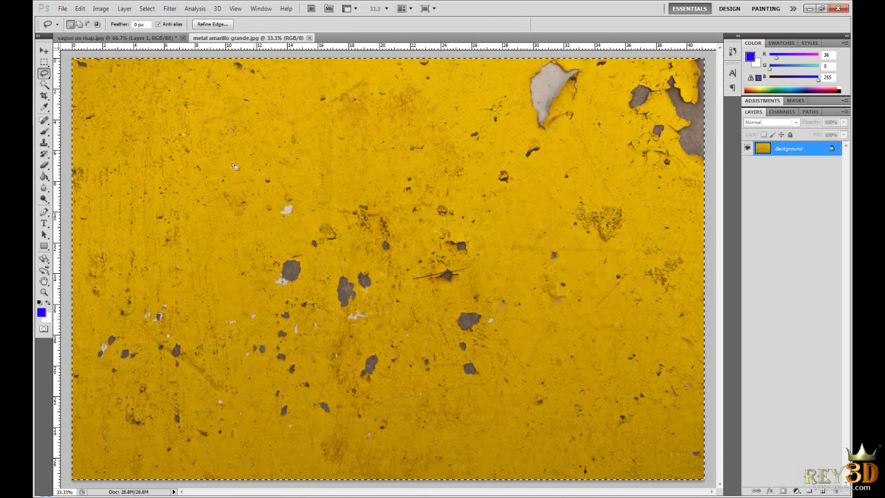
key(ctrl+d)
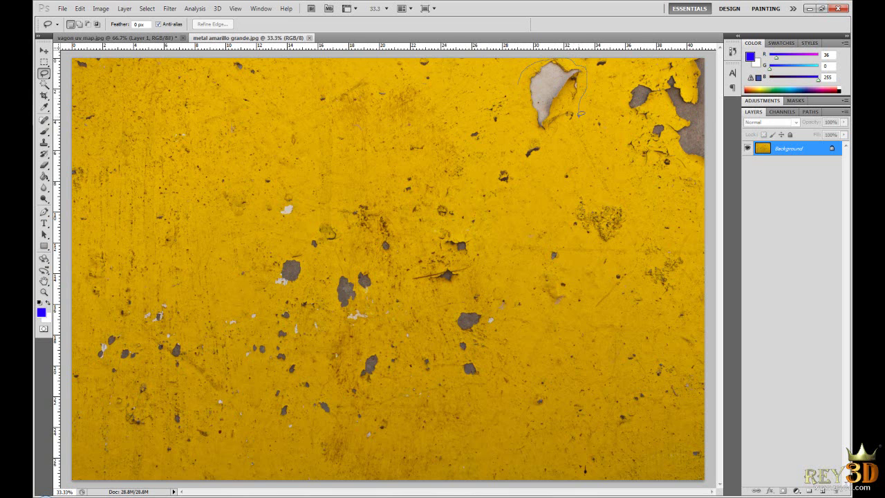
drag(513, 103, 514, 109)
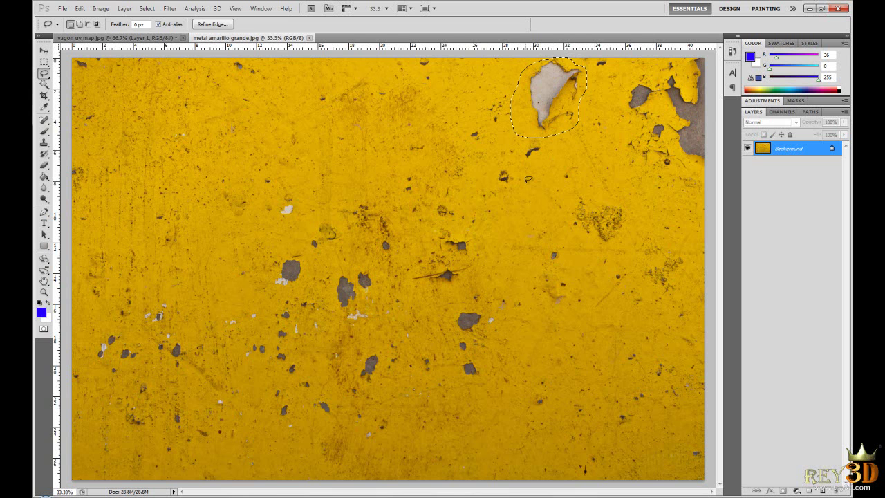
click(118, 37)
key(ctrl+v)
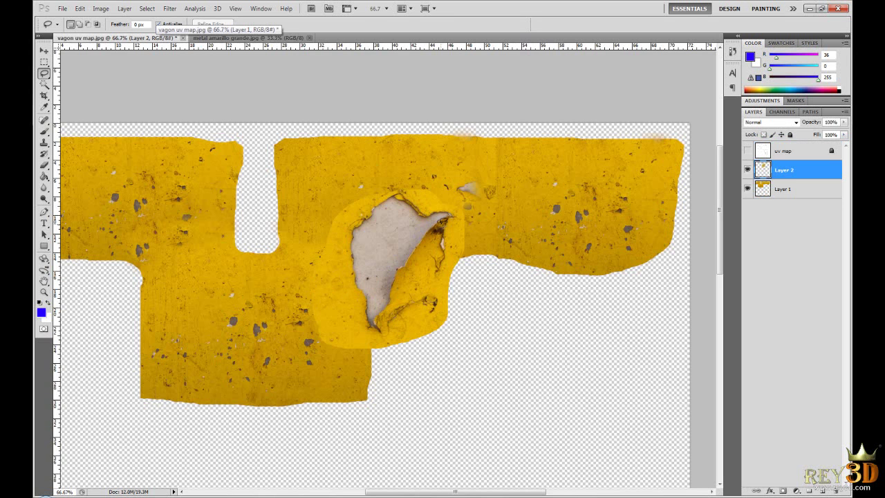
Step: Scale the pasted patch to about 34%, rotated about 33°, on the panel beside the notch, and merge it with Layer 1
click(44, 52)
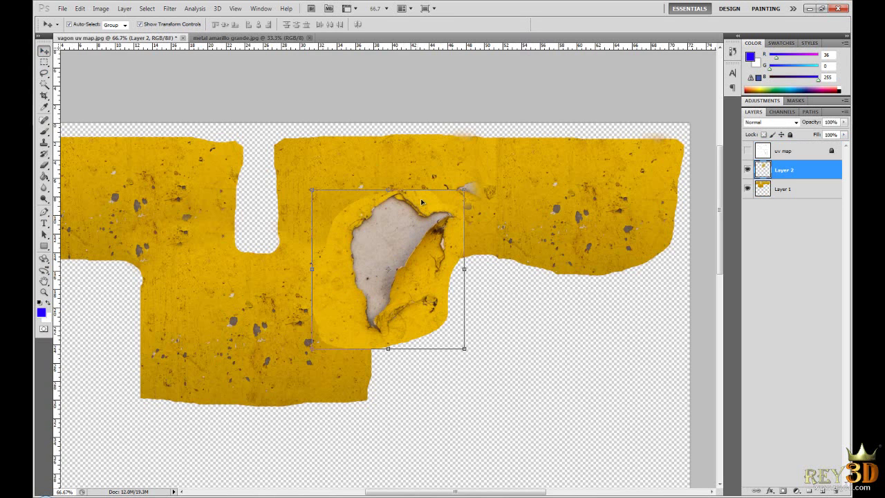
drag(463, 187, 353, 197)
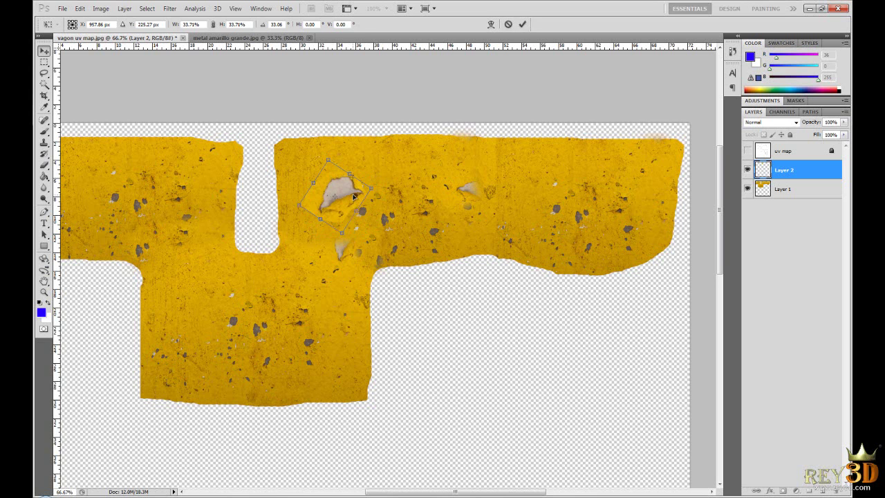
key(Return)
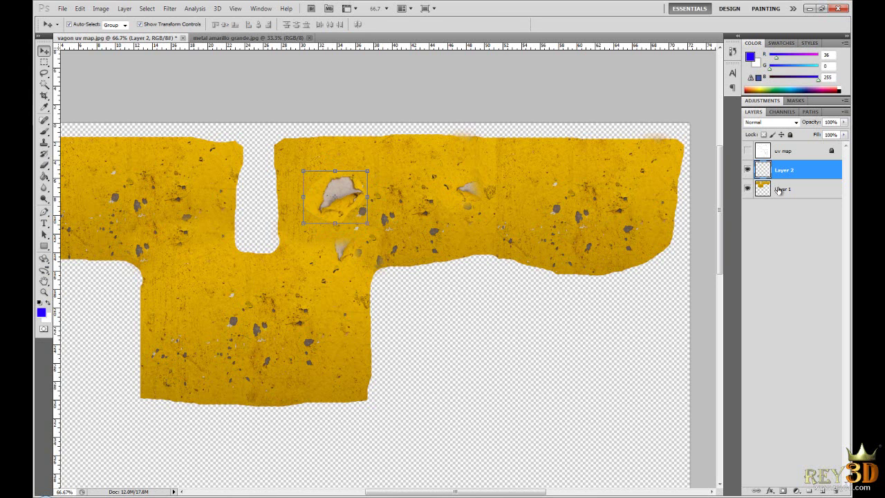
shift+click(782, 190)
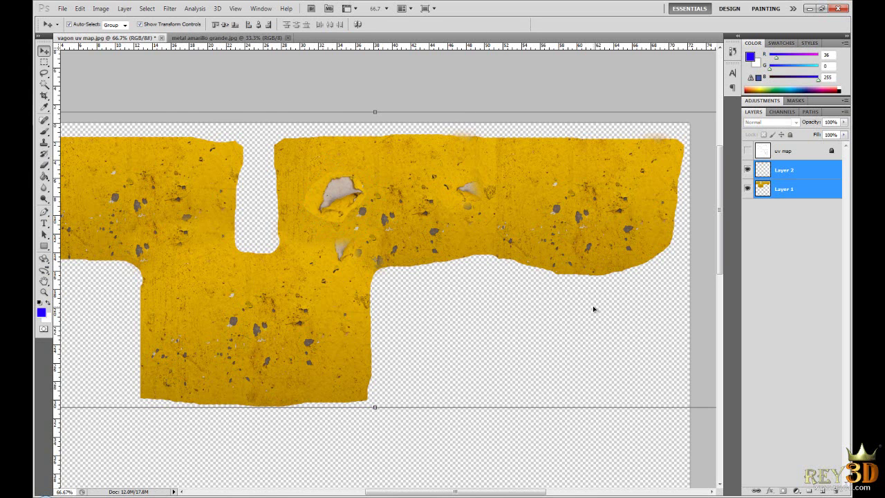
key(ctrl+e)
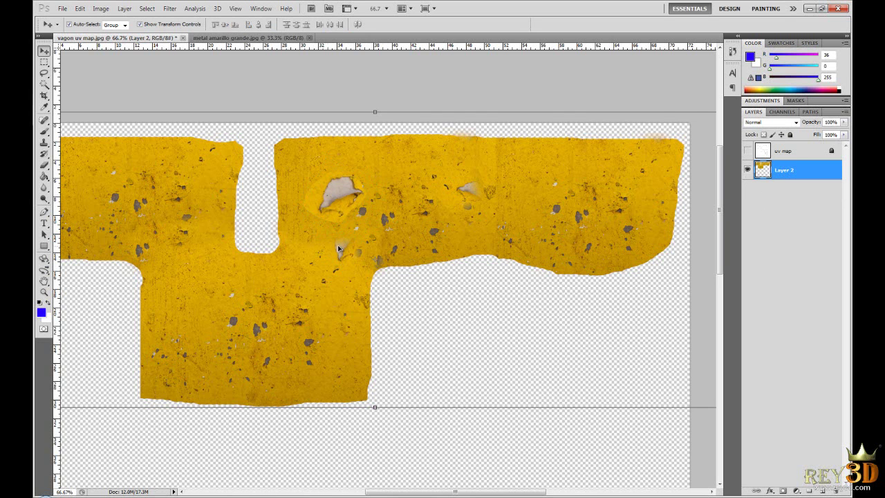
Step: Clone clean yellow metal over the small peeled mark below the new patch and around the patch's edges with the Clone Stamp
click(44, 143)
mouse_move(319, 253)
mouse_down()
mouse_move(304, 241)
mouse_move(317, 242)
mouse_up()
alt+click(311, 248)
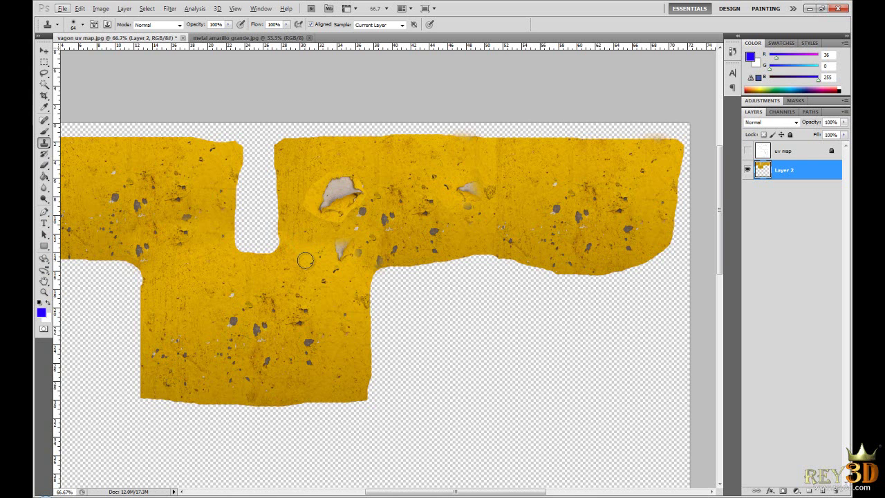
drag(339, 248, 352, 244)
drag(340, 181, 316, 170)
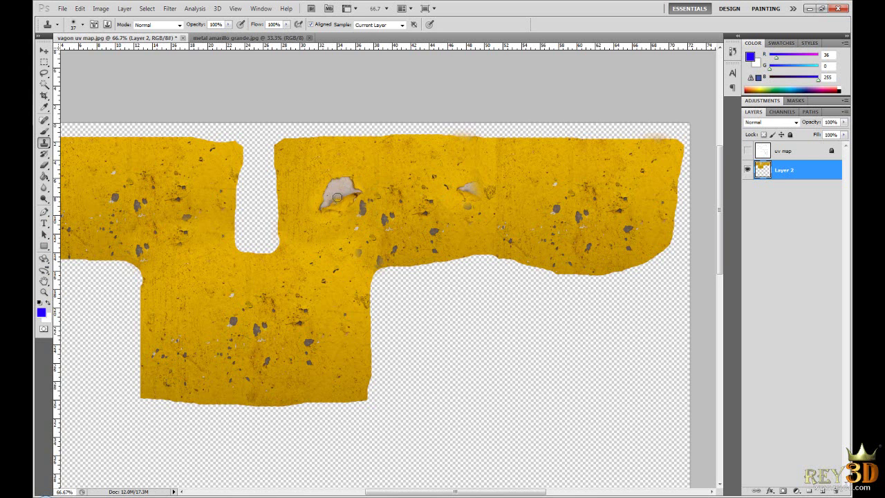
Step: Save the texture as a JPEG copy, overwriting vagon textura prueba.jpg
click(62, 8)
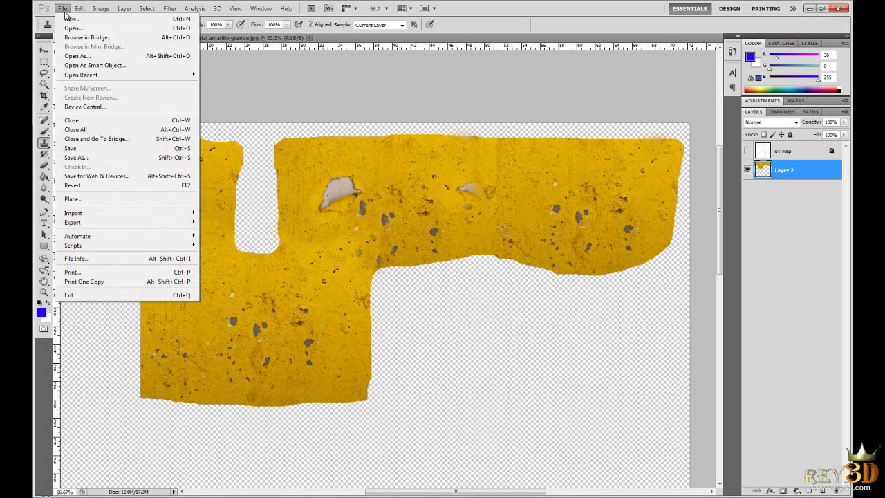
click(107, 157)
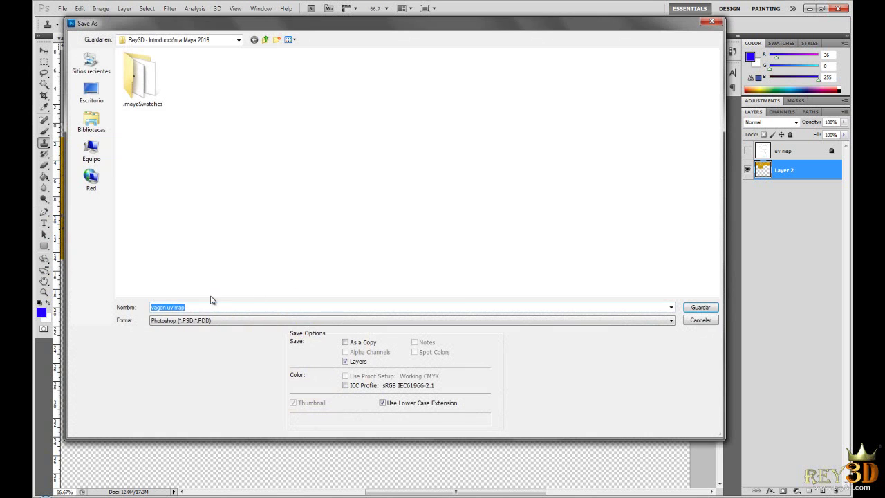
click(207, 321)
click(212, 390)
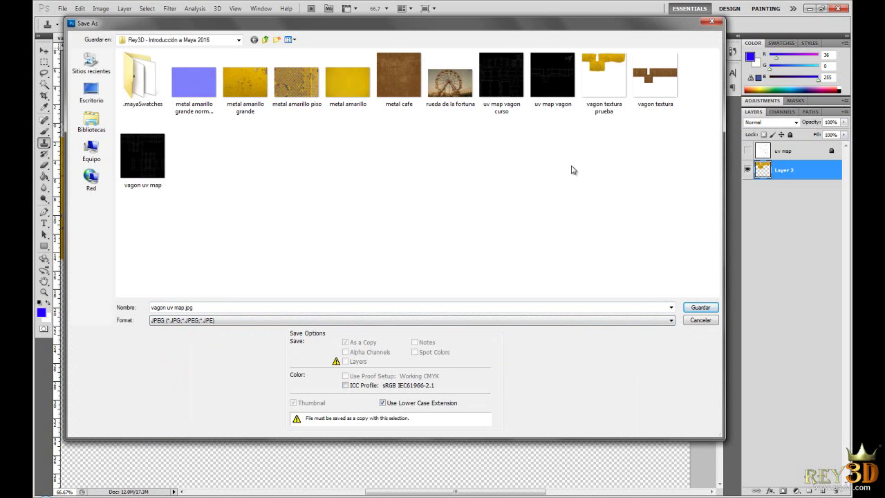
double_click(607, 84)
click(393, 199)
click(391, 175)
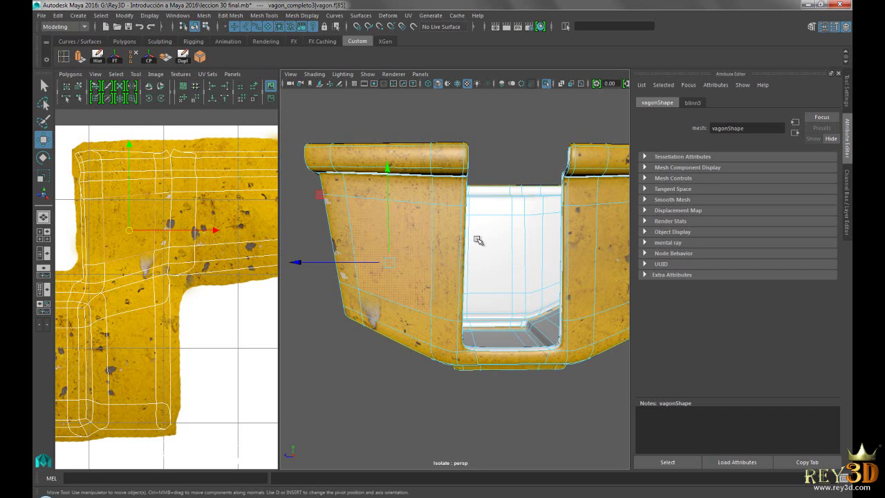
Step: Return the wagon in Maya from face selection to object mode, with the whole wagon selected
scroll(476, 257, down, 4)
drag(501, 256, 529, 273)
scroll(158, 257, down, 3)
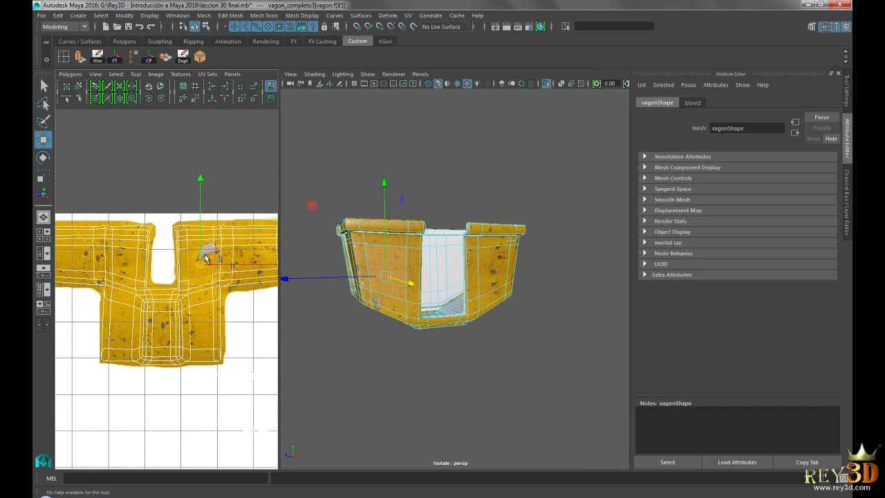
drag(228, 280, 193, 280)
drag(525, 270, 477, 252)
right_click(495, 221)
click(534, 207)
click(510, 308)
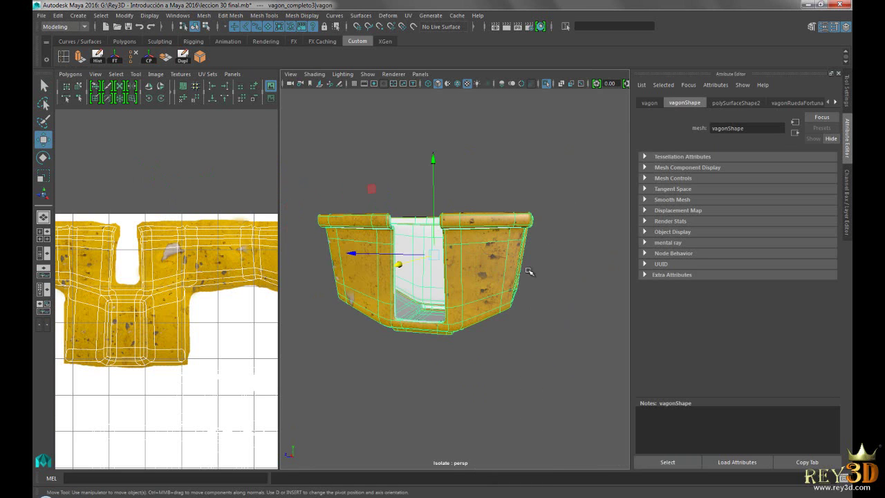
Step: Open the wagon's Blinn material and reload the vagon textura prueba.jpg image connected to its color
right_click(486, 253)
click(484, 450)
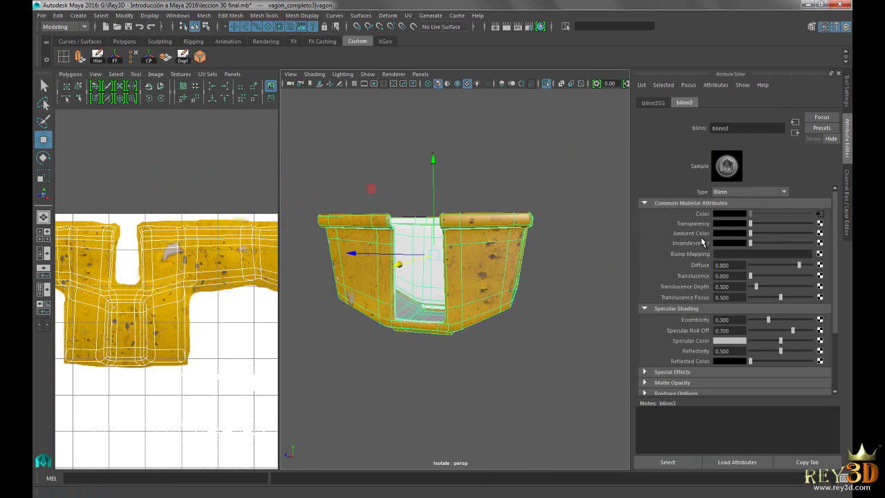
click(820, 215)
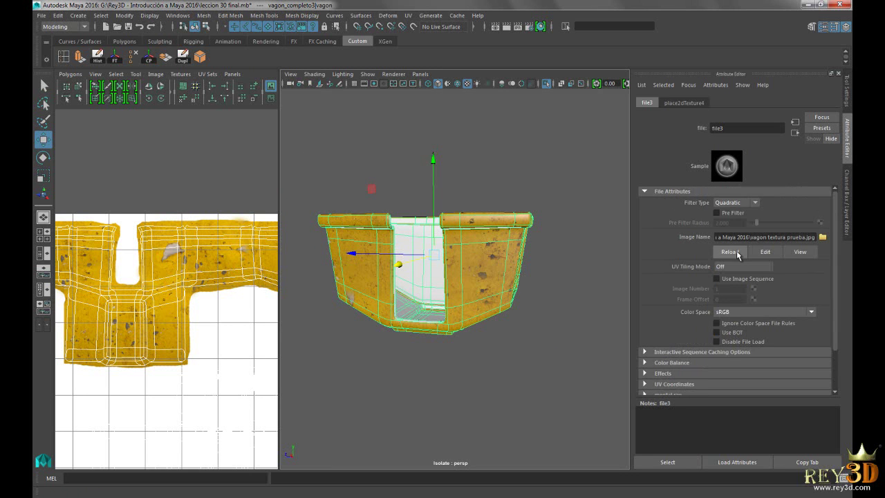
click(735, 254)
Step: Examine the peeled-paint patch on the wagon's panel beside the door opening, with the wagon selected and deselected
drag(424, 279, 453, 276)
click(389, 120)
drag(360, 212, 445, 253)
click(450, 277)
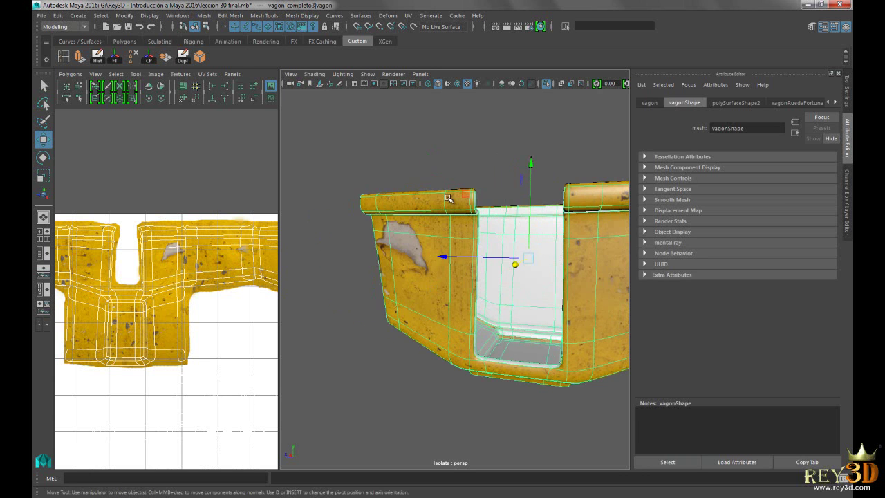
click(509, 270)
drag(509, 270, 418, 249)
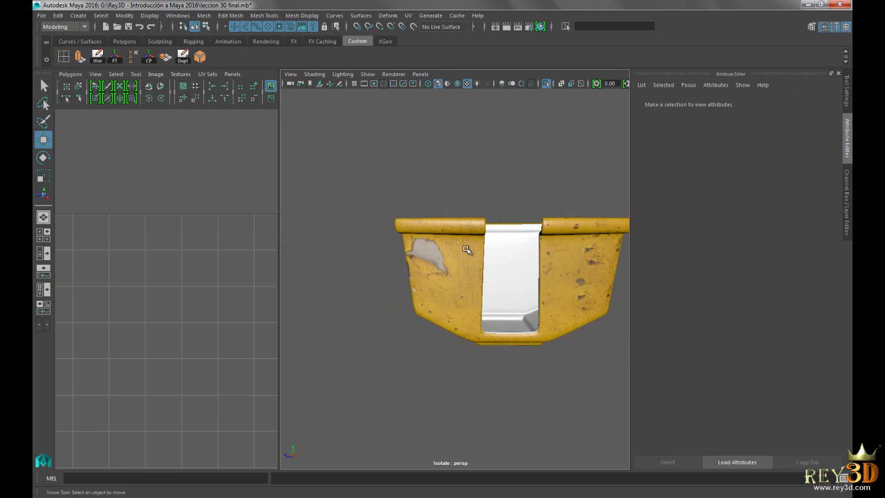
drag(562, 281, 456, 275)
Step: Select the wagon and compare its whole UV layout over the texture with the panels on the model
click(456, 275)
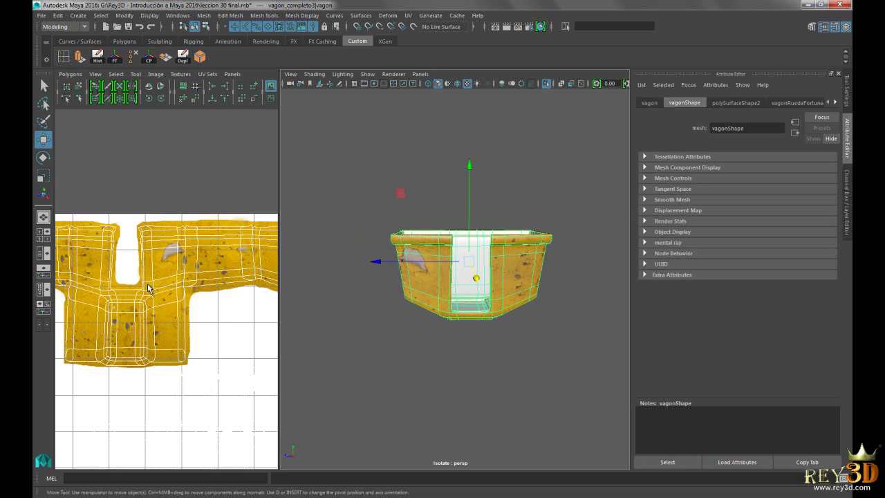
scroll(232, 272, down, 4)
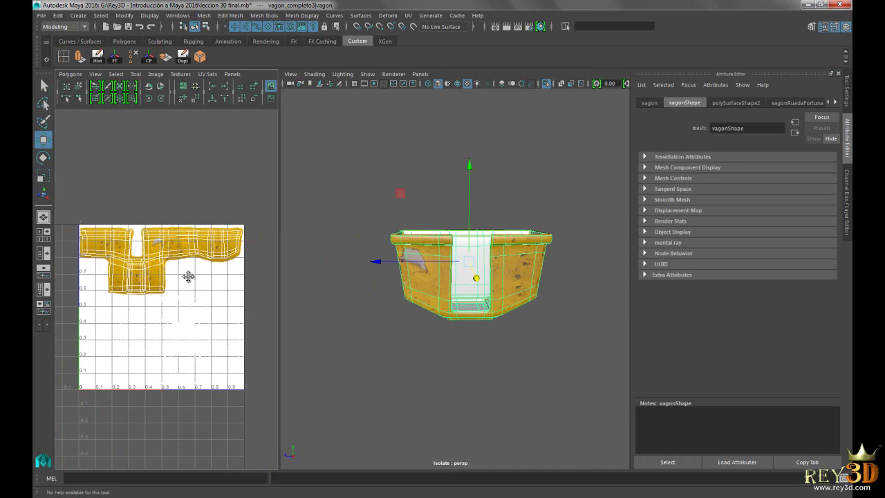
drag(546, 264, 426, 215)
scroll(559, 274, up, 3)
drag(531, 306, 525, 261)
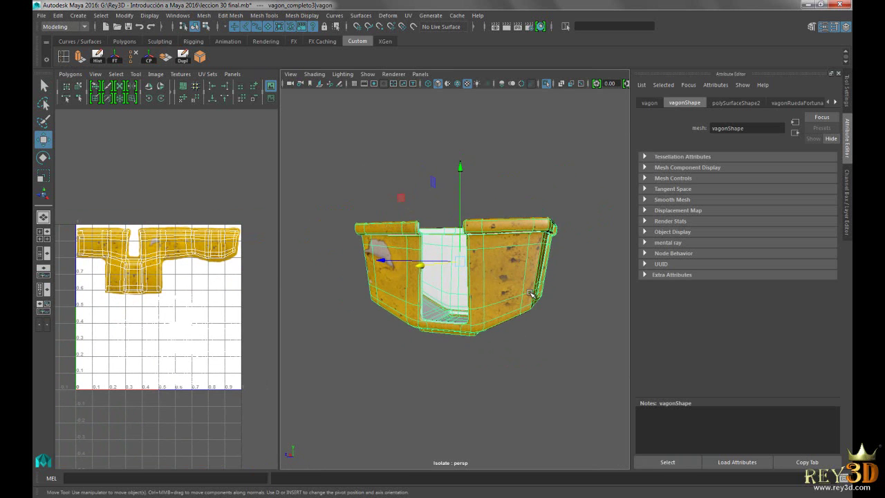